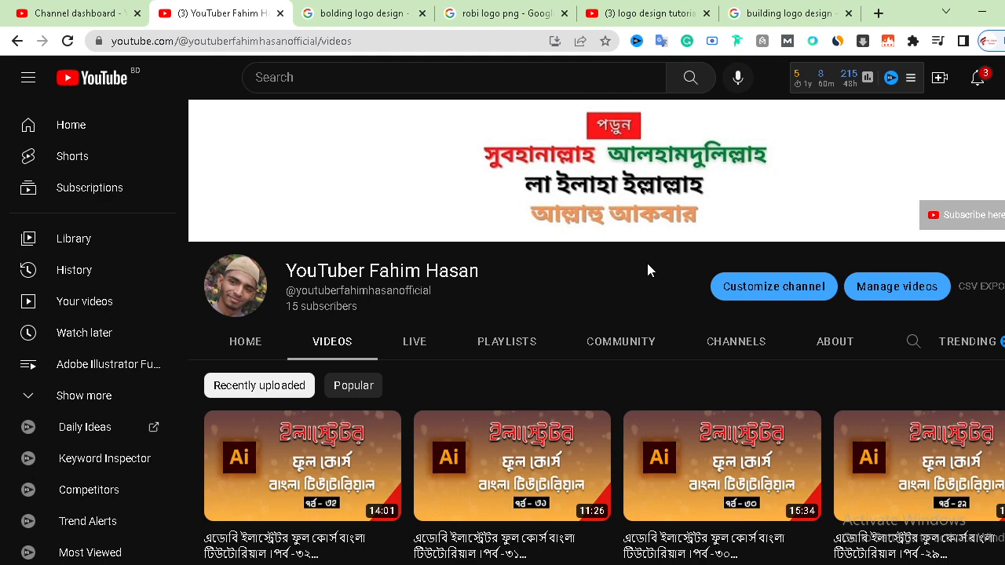
Browse the image search results for building logo design to find a reference logo
scroll(647, 265, "down", 10)
scroll(671, 427, "up", 10)
left_click(785, 13)
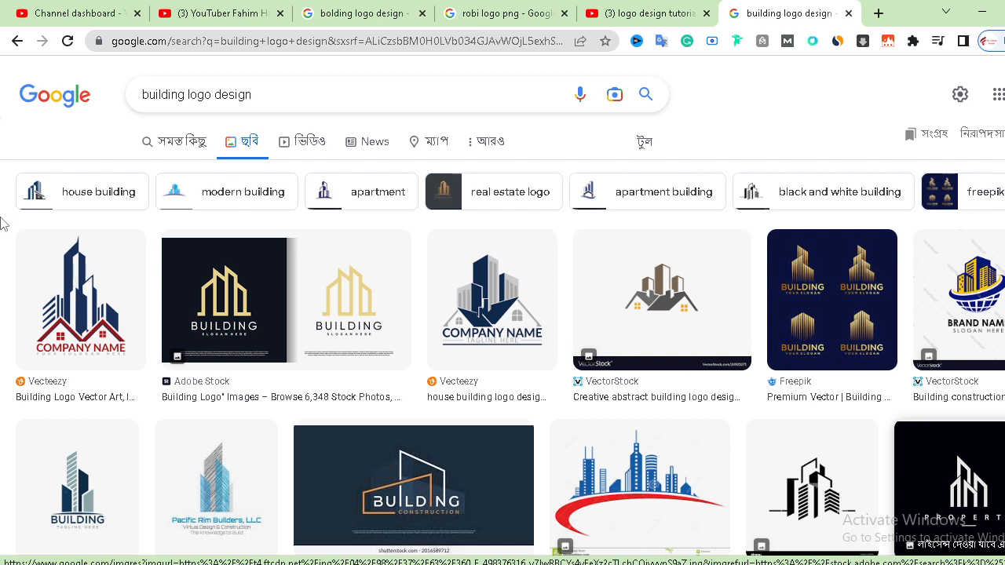
scroll(24, 251, "down", 8)
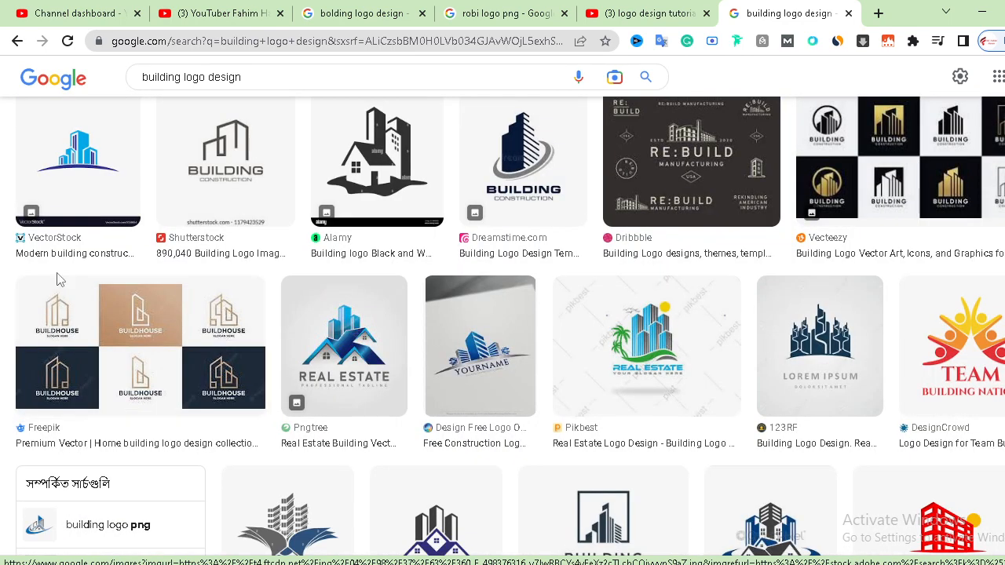
scroll(60, 280, "down", 6)
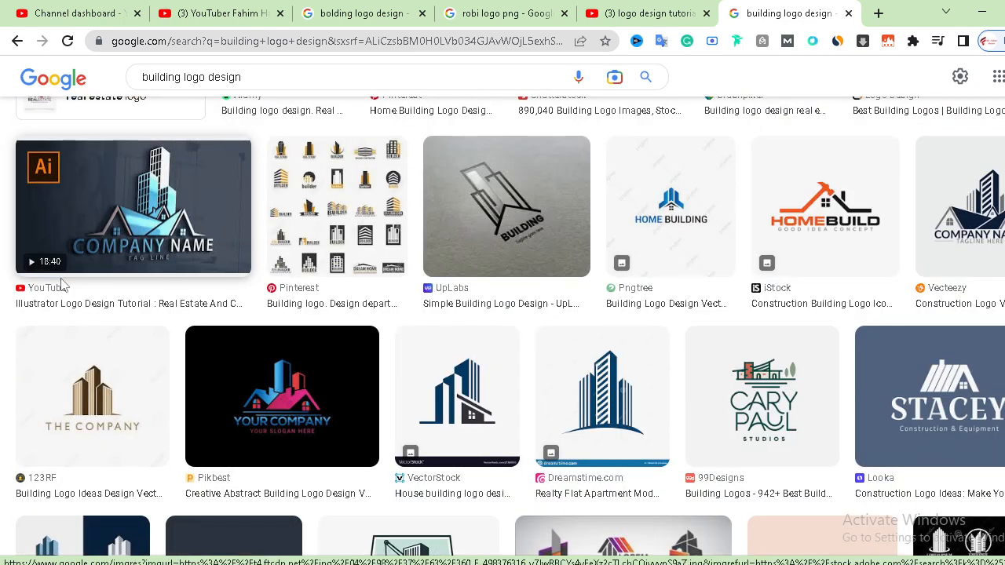
scroll(526, 353, "down", 3)
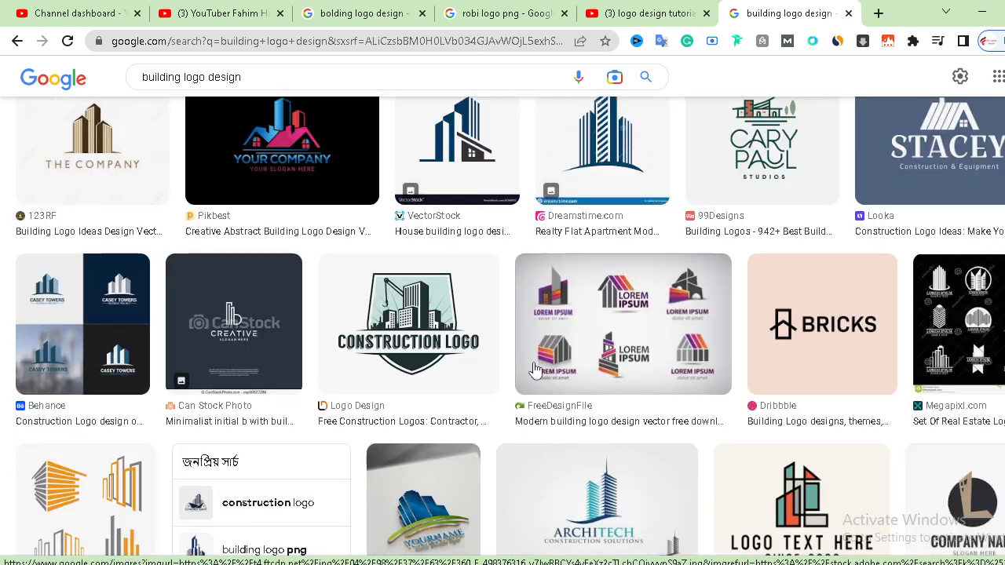
scroll(527, 455, "down", 3)
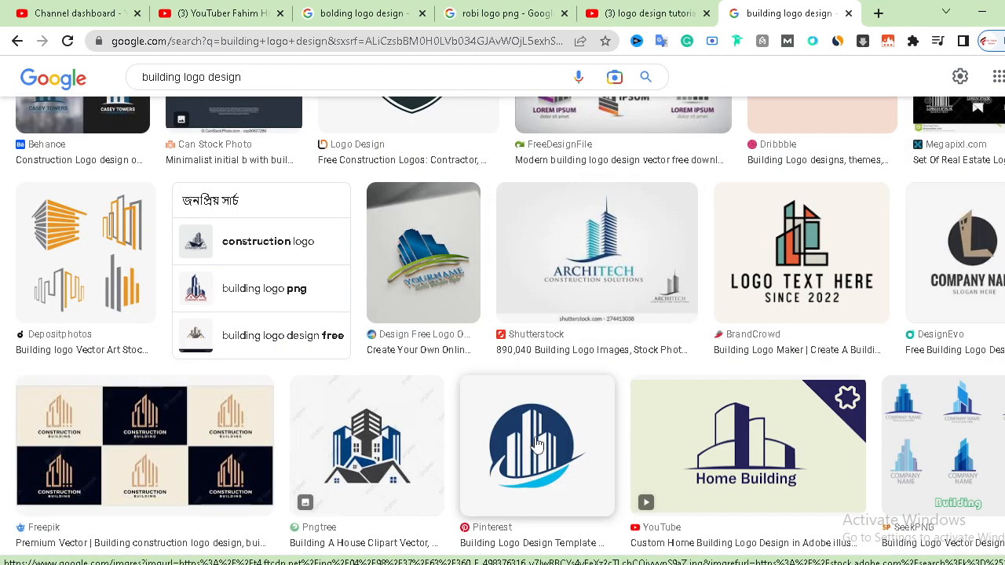
scroll(577, 386, "down", 9)
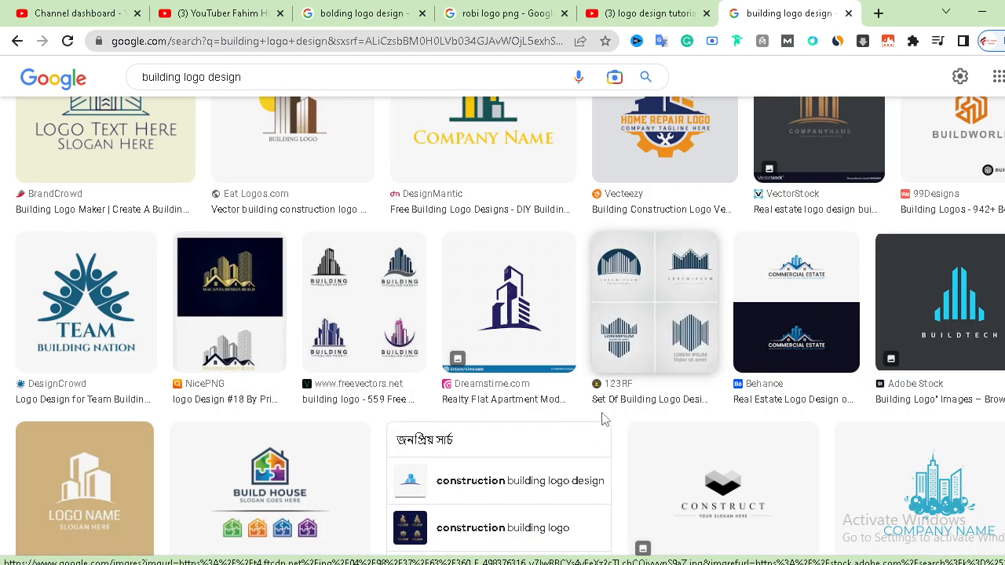
scroll(603, 425, "down", 3)
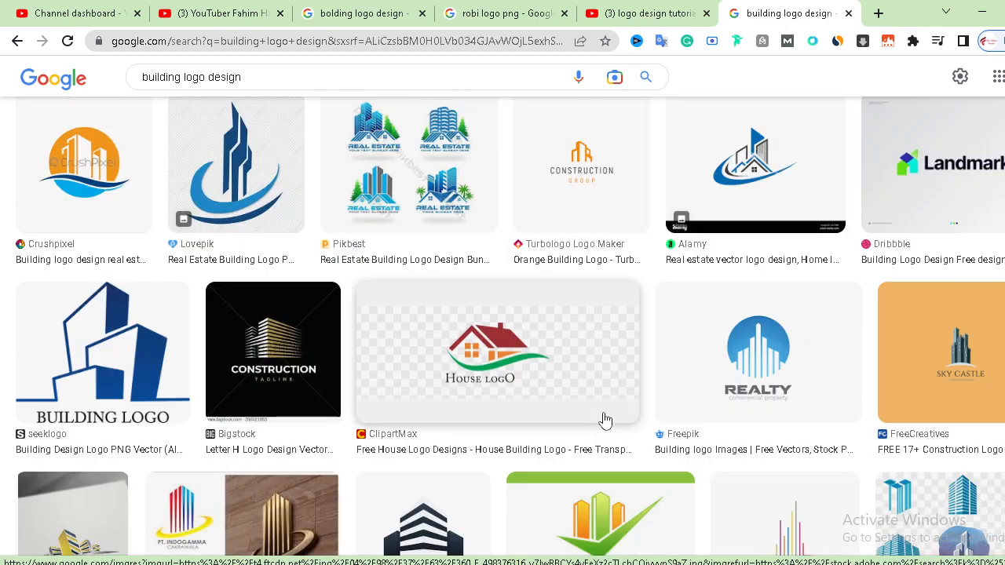
scroll(607, 422, "down", 3)
scroll(609, 428, "down", 3)
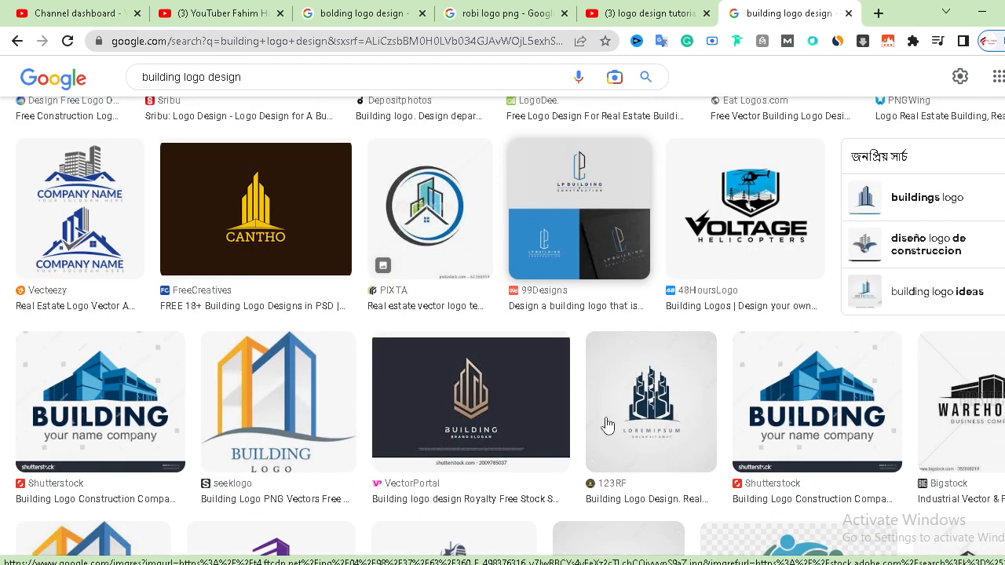
scroll(609, 430, "down", 3)
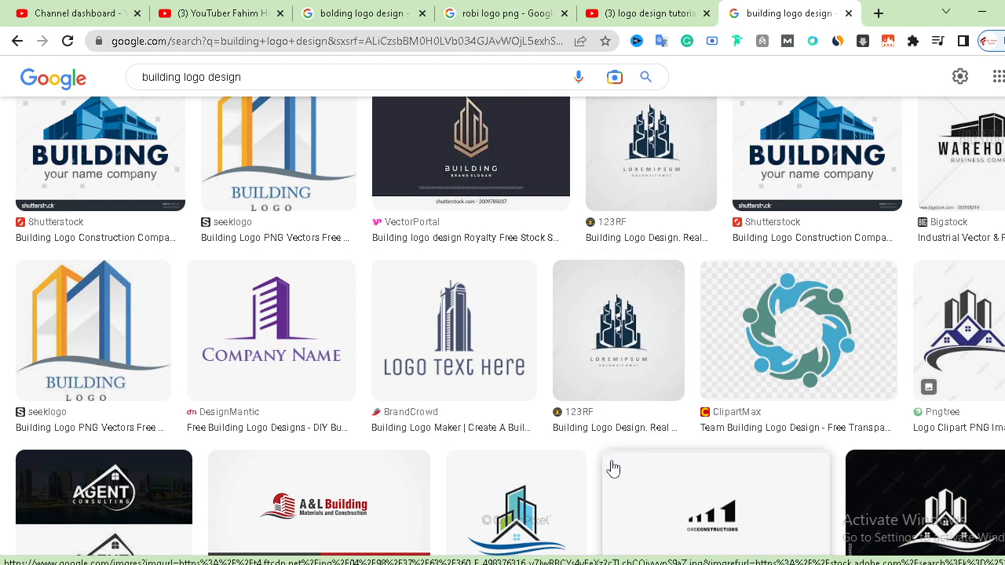
scroll(581, 471, "down", 3)
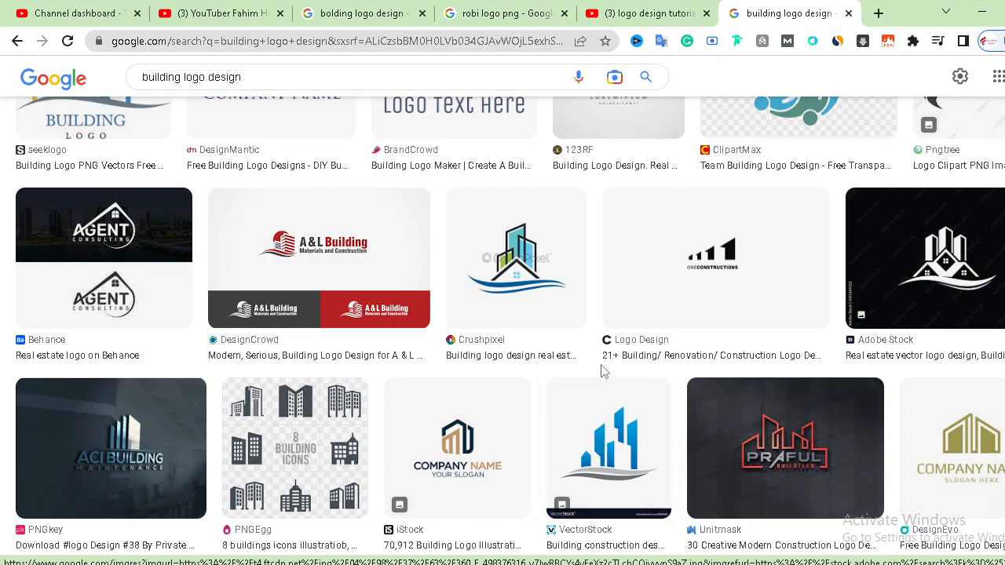
scroll(601, 371, "down", 15)
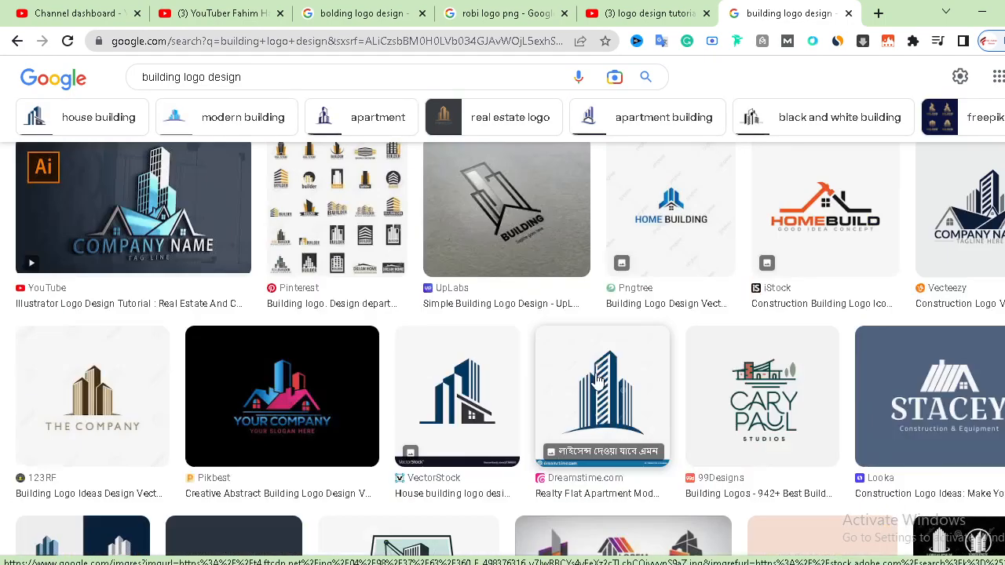
scroll(722, 377, "up", 3)
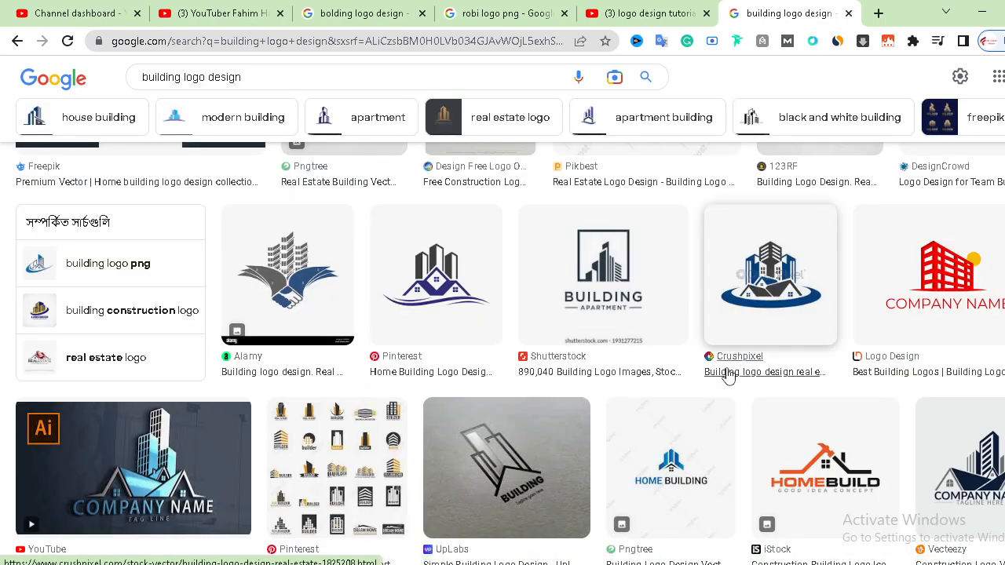
scroll(729, 389, "up", 10)
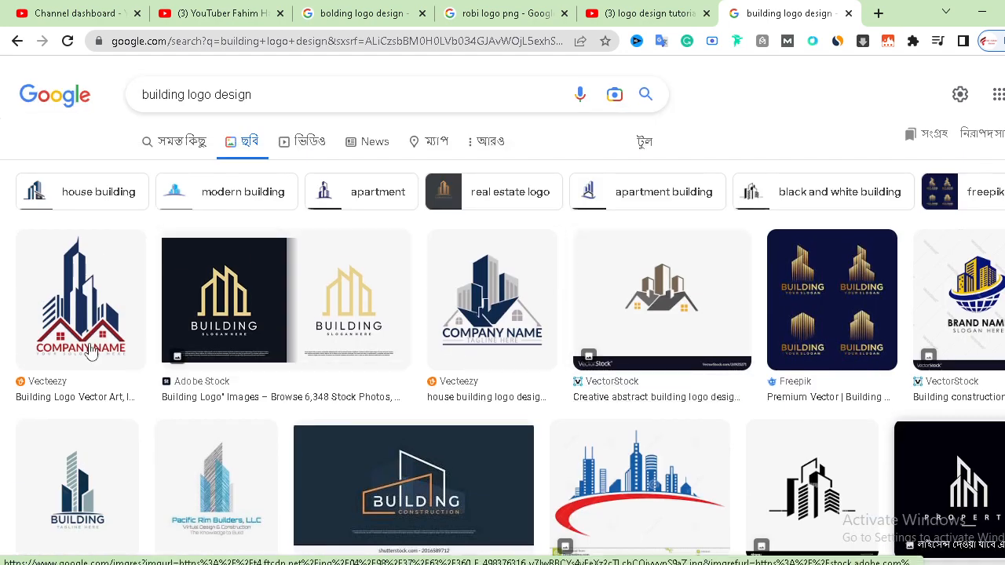
Open the Adobe Stock PROPERTY building logo from the search results and copy its image
left_click(950, 447)
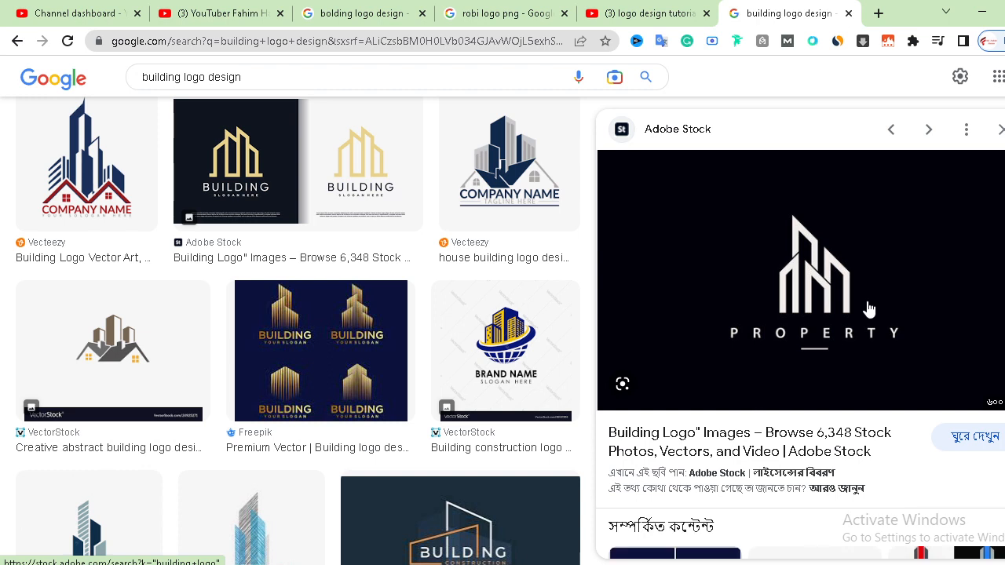
right_click(803, 240)
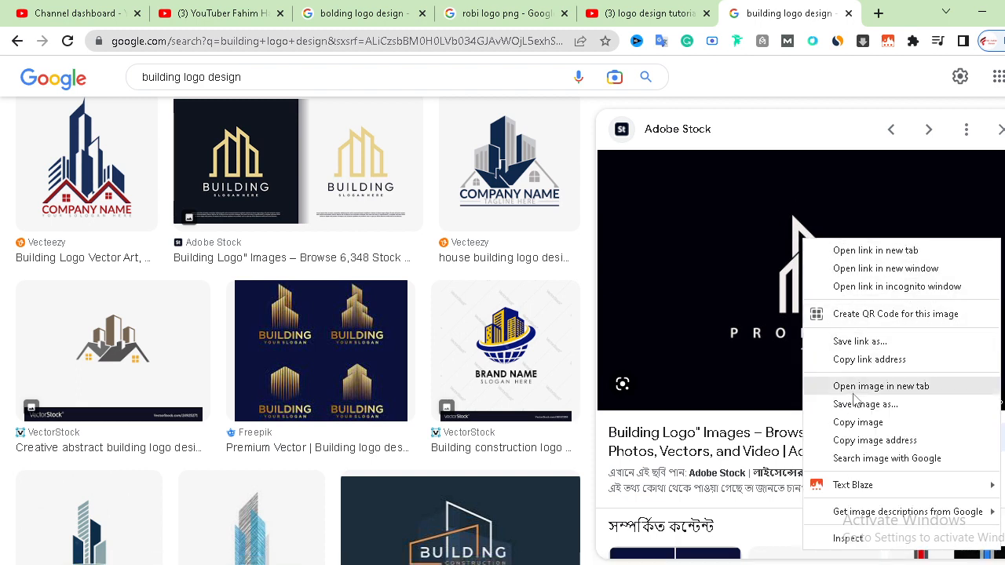
left_click(867, 427)
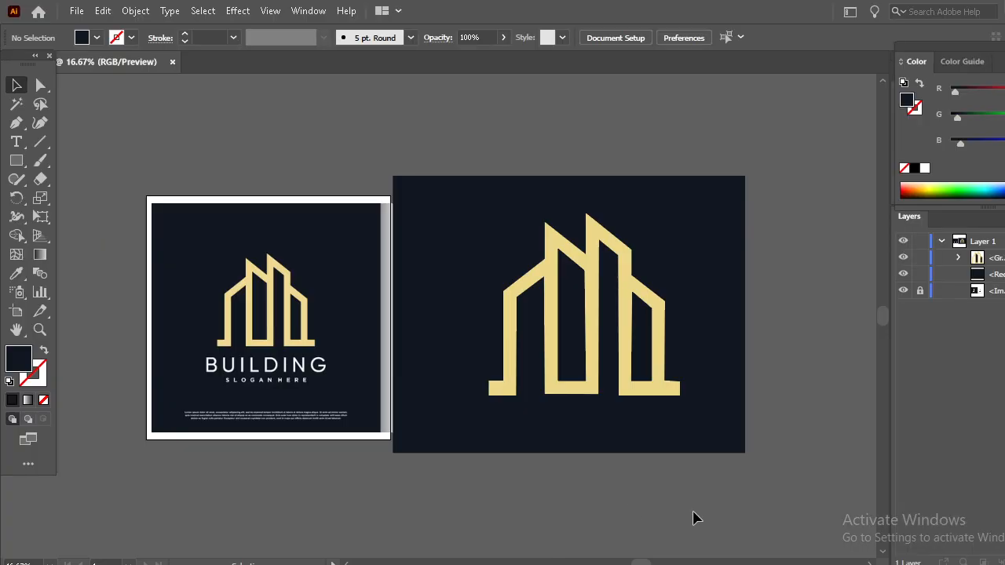
Switch to Illustrator, then unlock the BUILDING reference image and delete it from the document
left_click_drag(698, 512, 186, 221)
key("Delete")
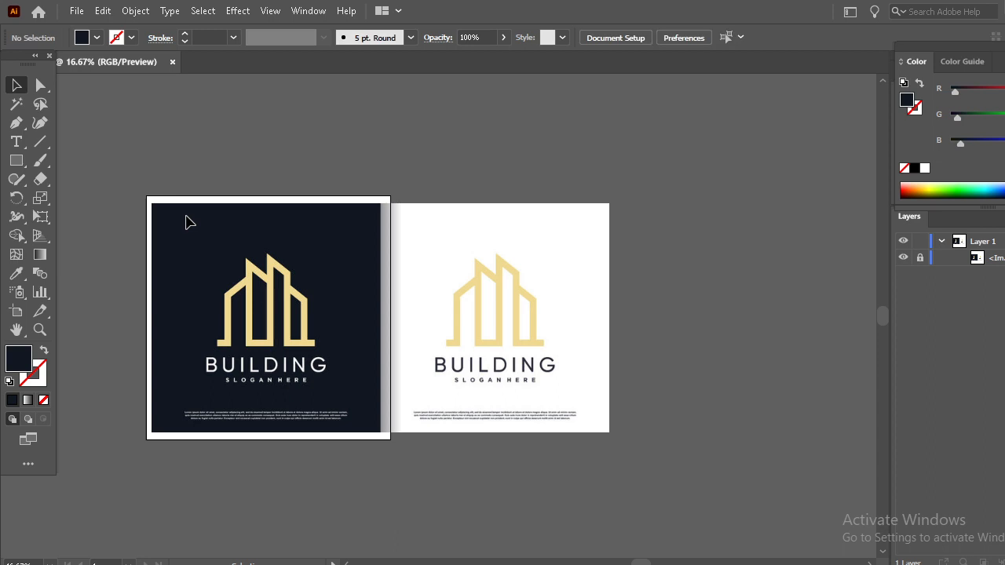
left_click(186, 223)
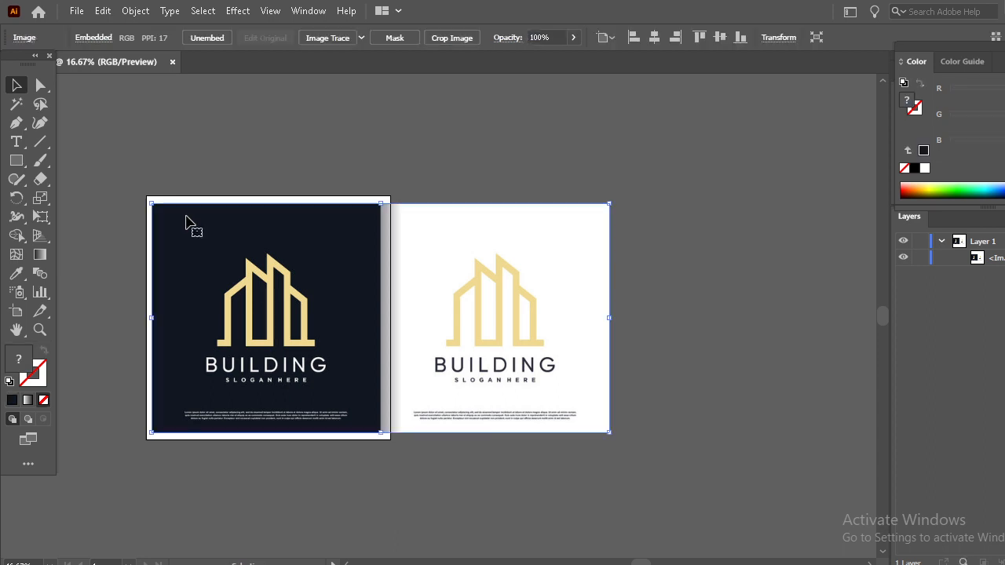
key("Delete")
Paste the copied PROPERTY logo image onto the artboard and enlarge it proportionally until it is wider than the artboard
left_click_drag(220, 227, 415, 251)
key("ctrl+plus")
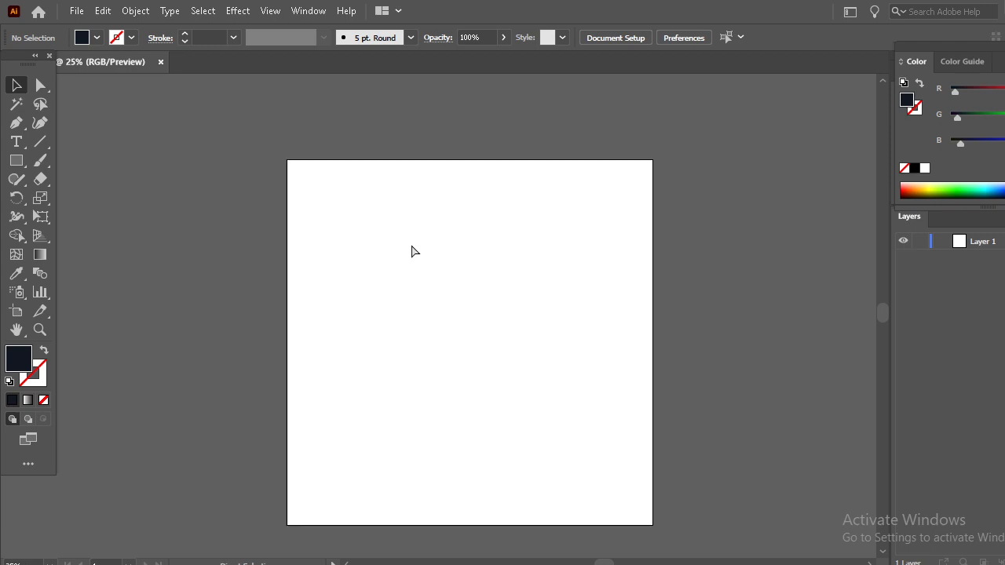
scroll(412, 245, "up", 2)
scroll(416, 256, "down", 1)
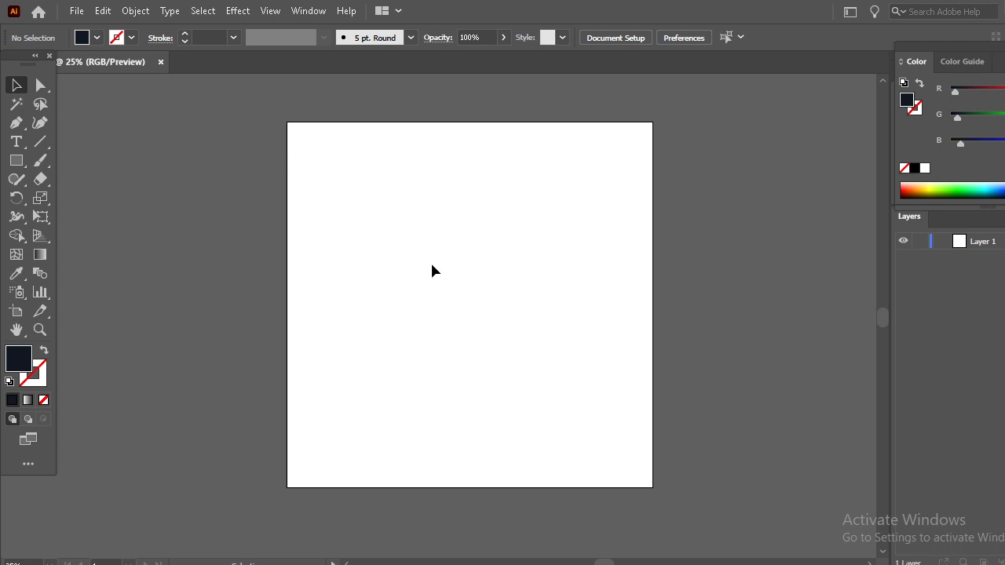
key("ctrl+v")
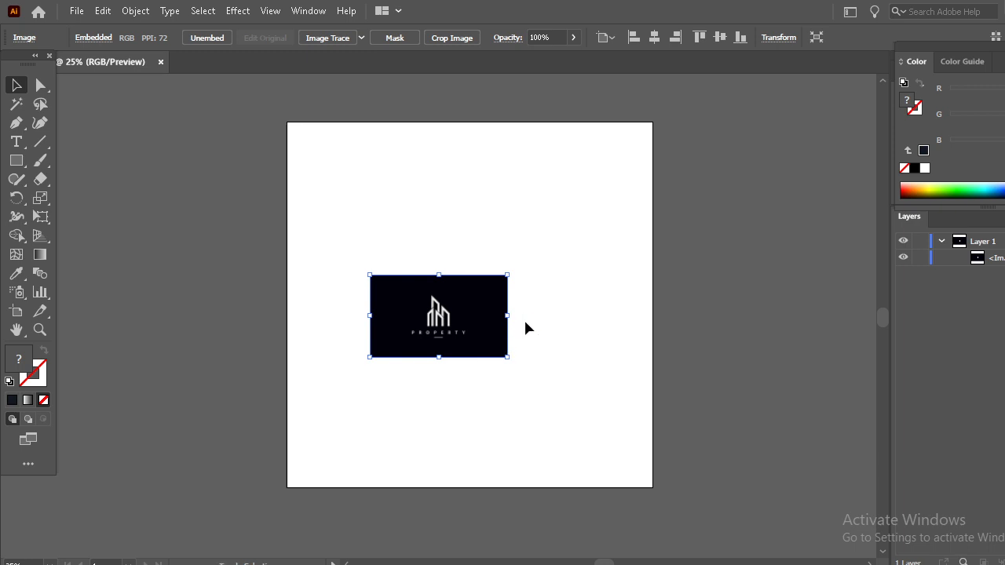
left_click_drag(506, 319, 702, 395)
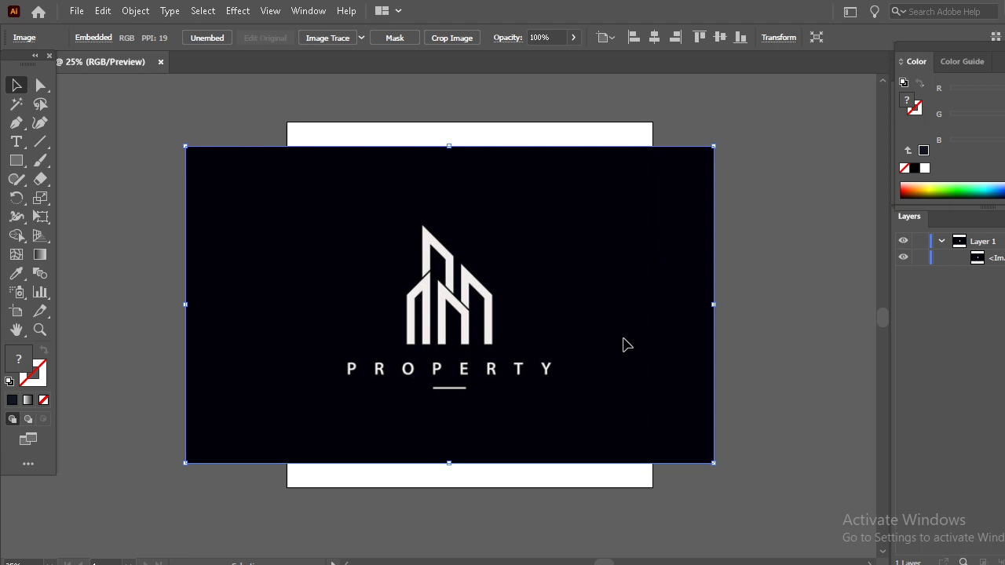
Fine-tune the size and position of the PROPERTY image over the artboard and lock it
key("ctrl+shift+a")
left_click(712, 303)
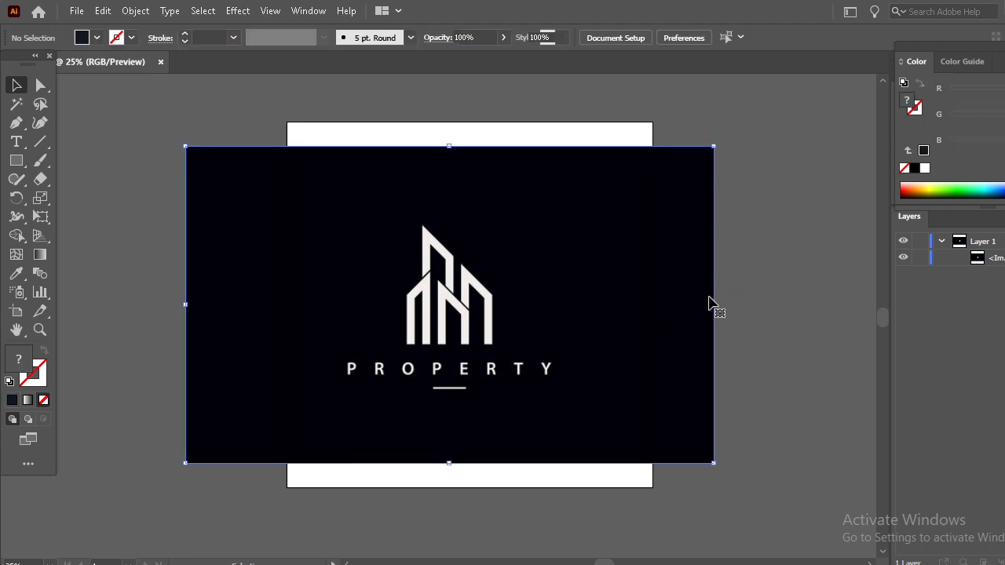
left_click_drag(716, 303, 723, 301)
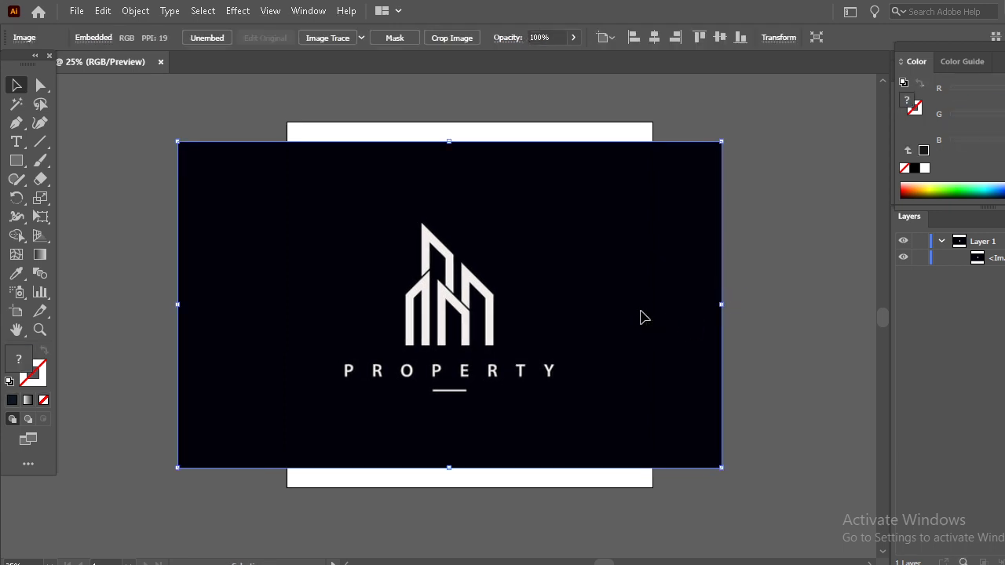
left_click_drag(641, 316, 650, 322)
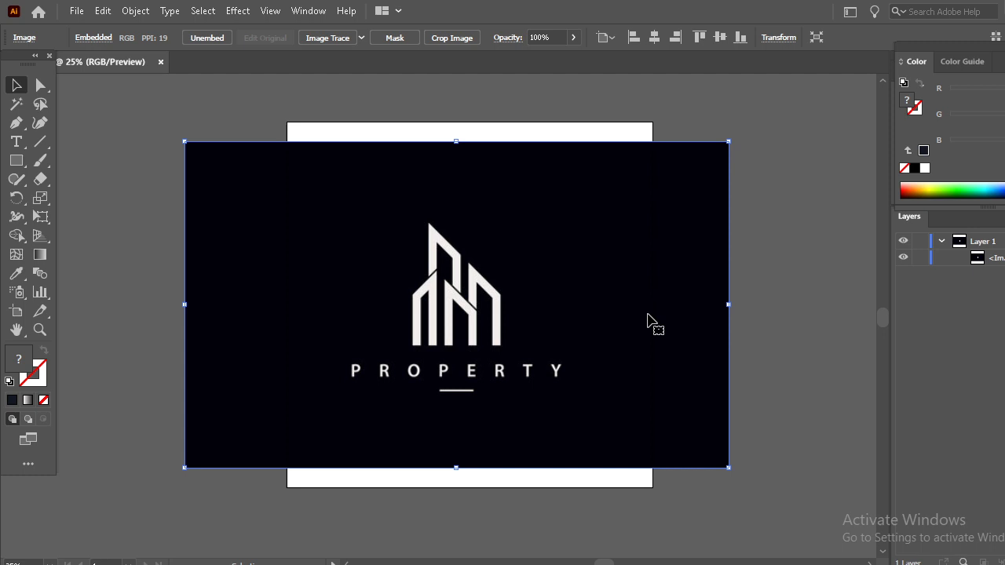
key("ctrl+2")
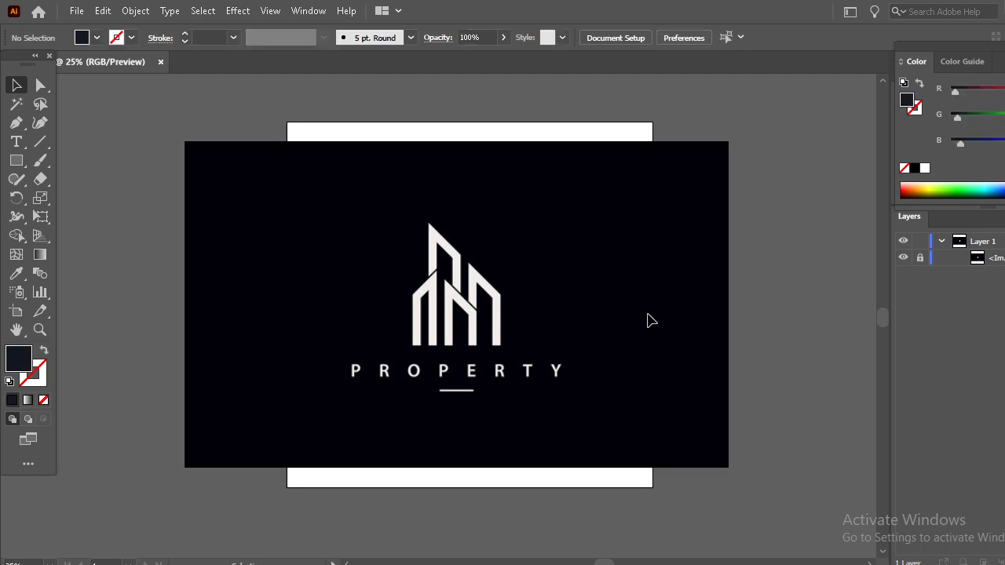
Set up the Pen tool for tracing the logo with no fill and a red 2 pt stroke
key("ctrl+plus")
key("ctrl+plus")
key("ctrl+plus")
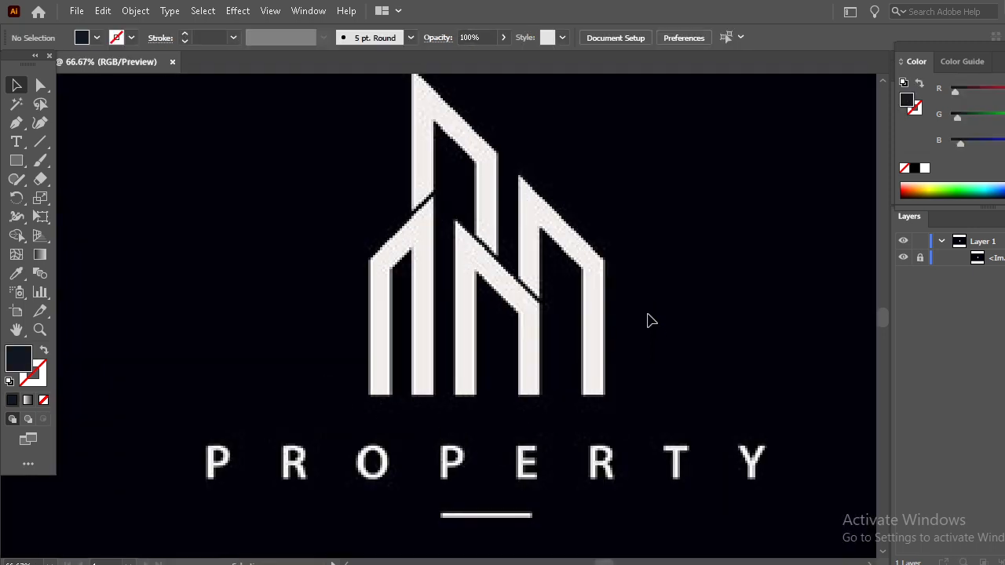
scroll(652, 306, "up", 3)
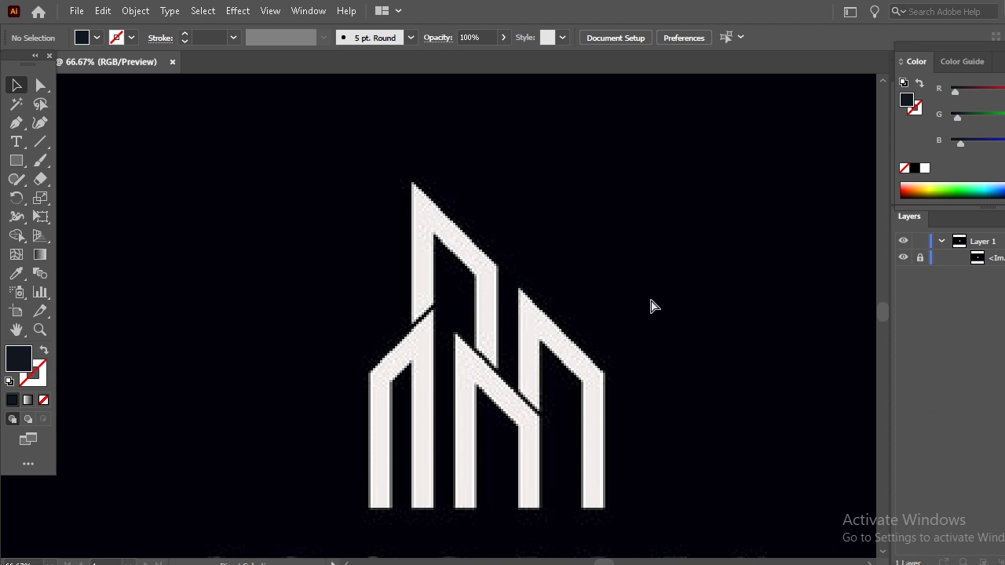
key("ctrl+plus")
scroll(650, 301, "down", 3)
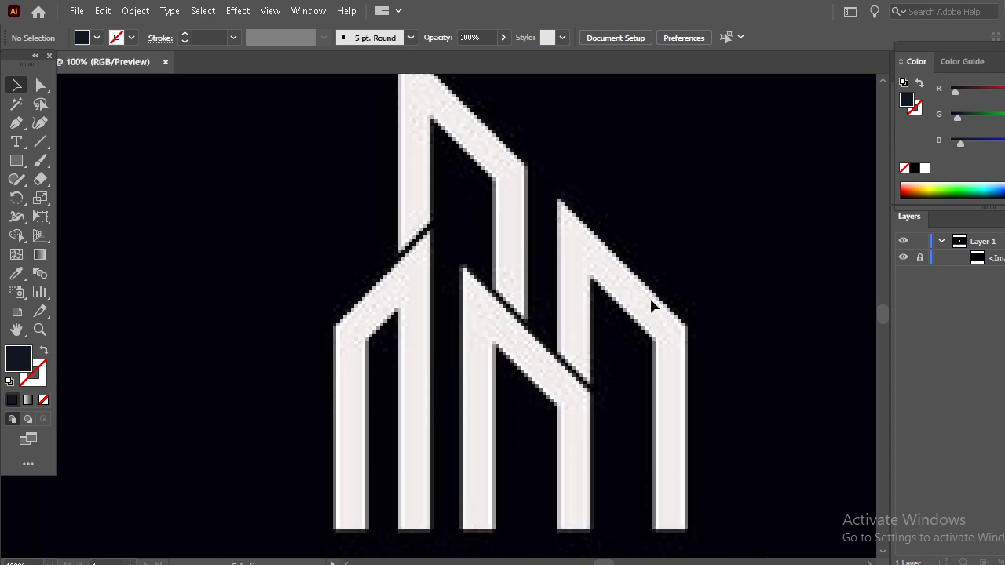
key("ctrl+minus")
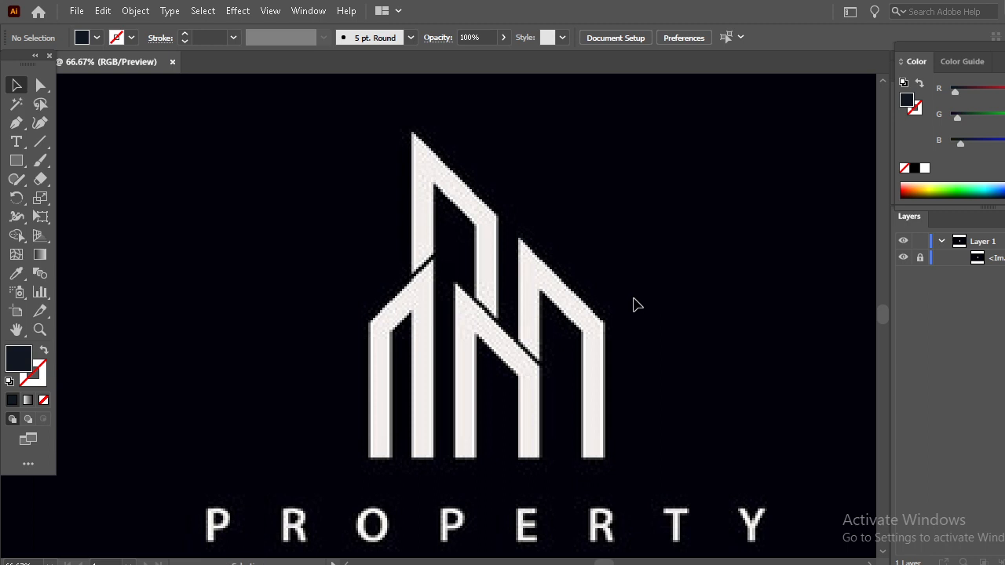
left_click(7, 128)
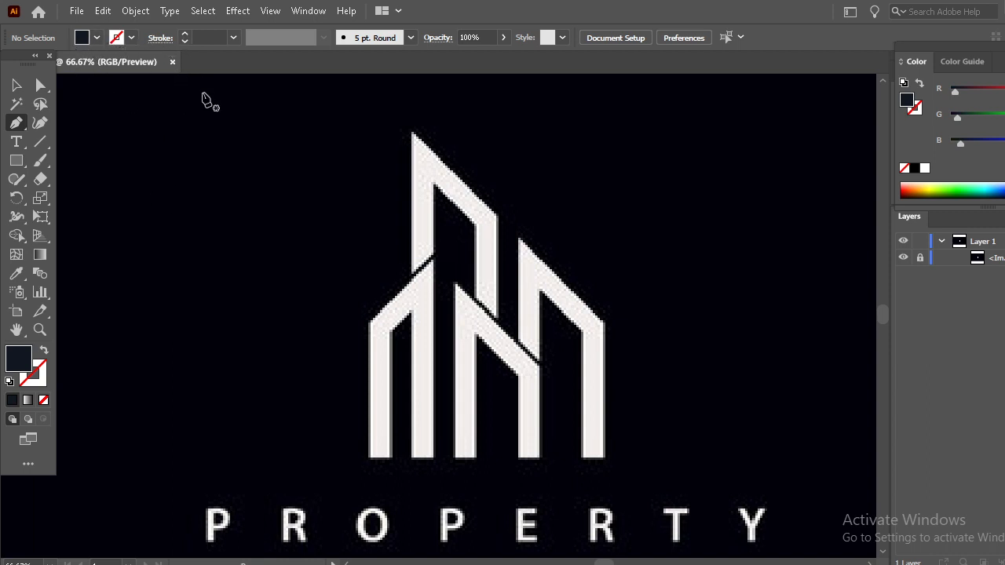
left_click(97, 37)
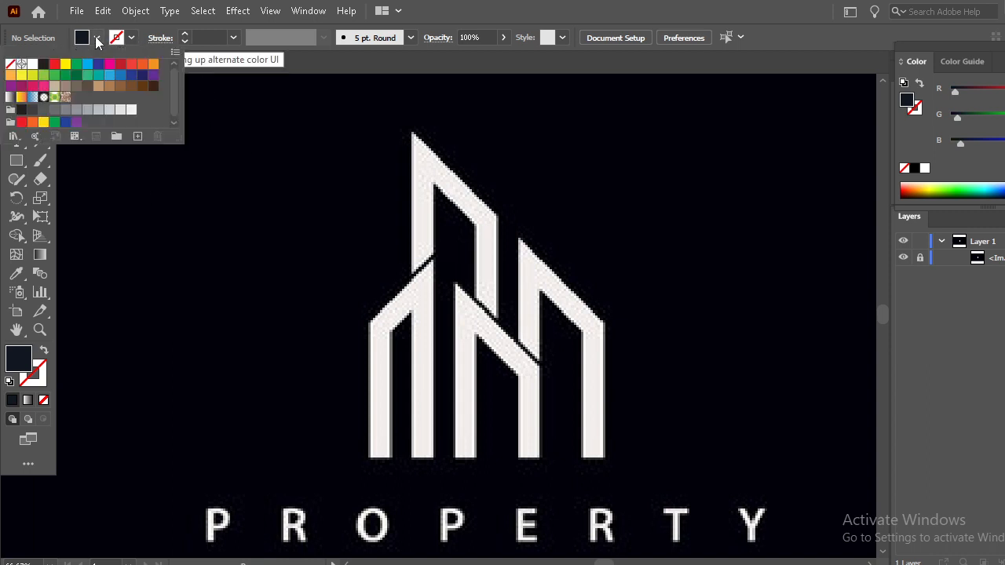
left_click(12, 64)
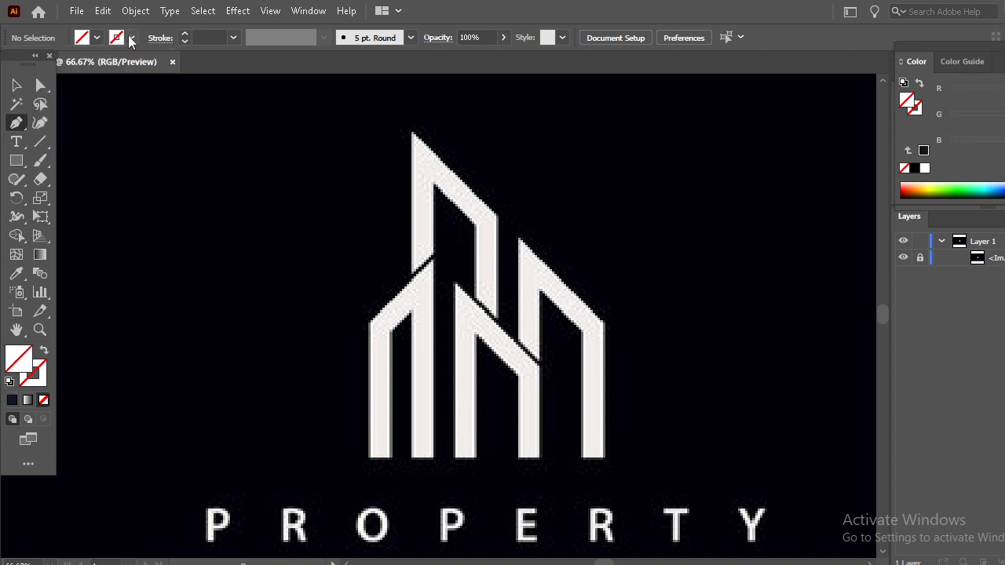
left_click(130, 36)
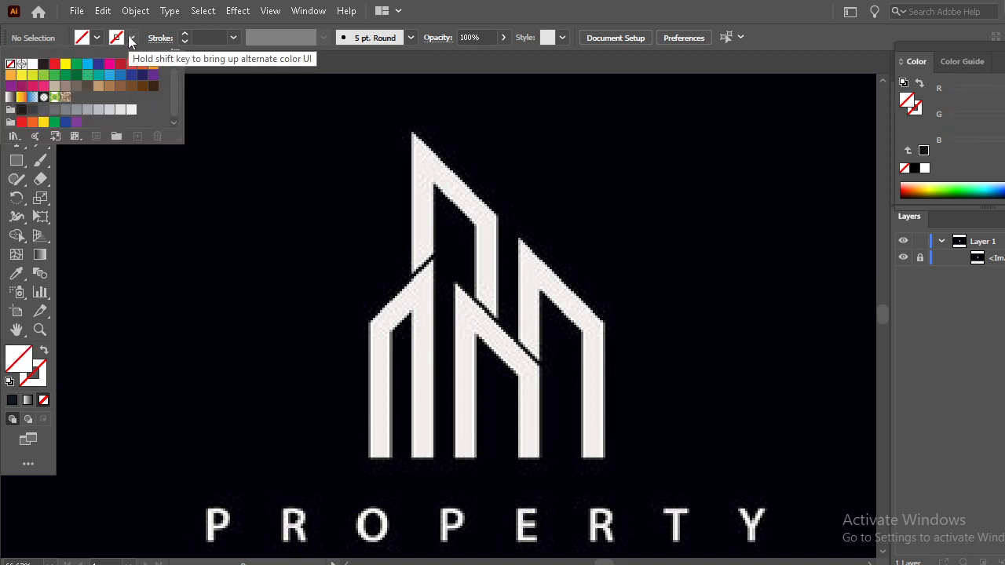
left_click(54, 63)
left_click(185, 34)
left_click(184, 34)
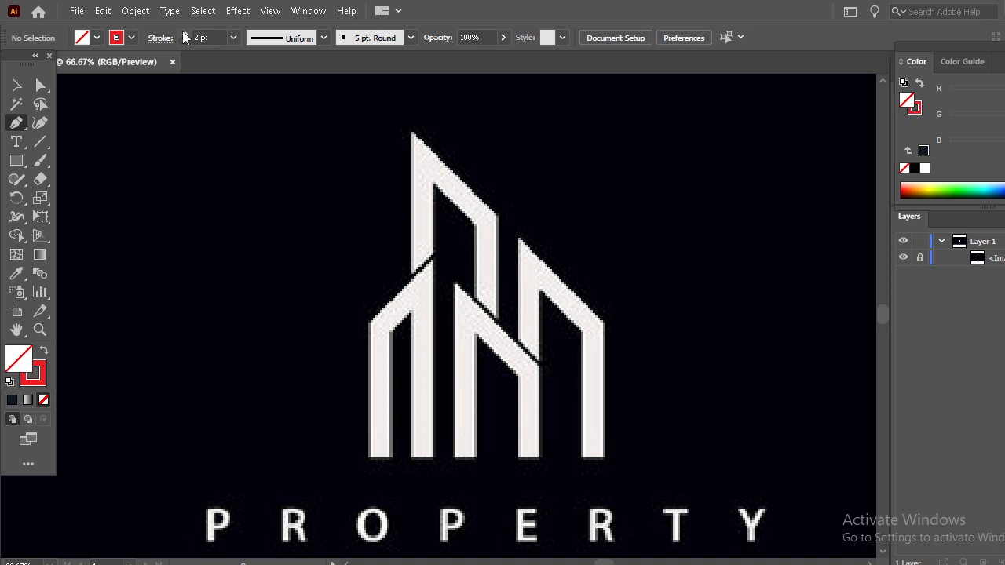
Set the stroke to 3 pt and trace the tallest tower's outer edges from the right leg's foot over the peak to the left leg's foot
left_click(184, 34)
scroll(534, 379, "up", 2)
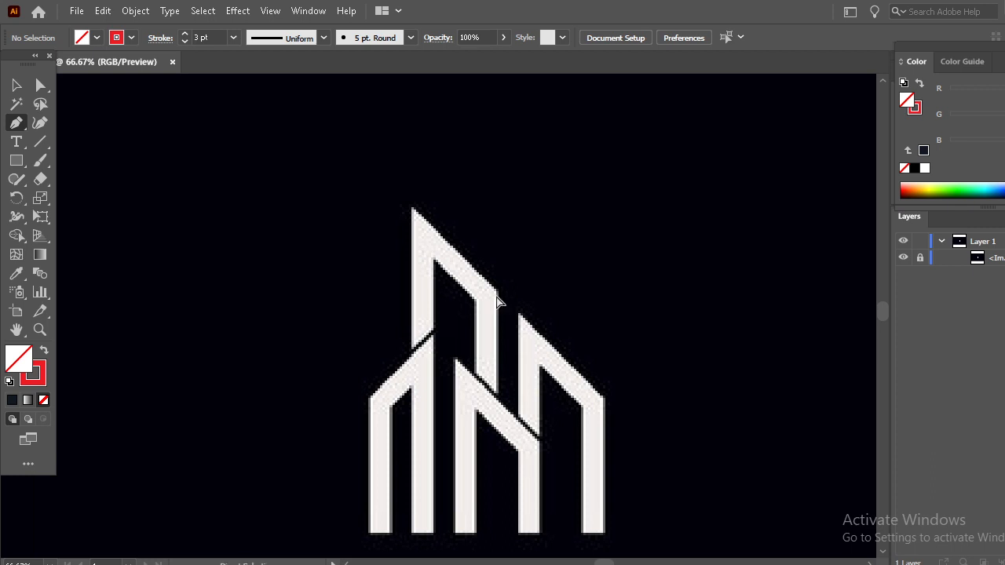
key("ctrl+plus")
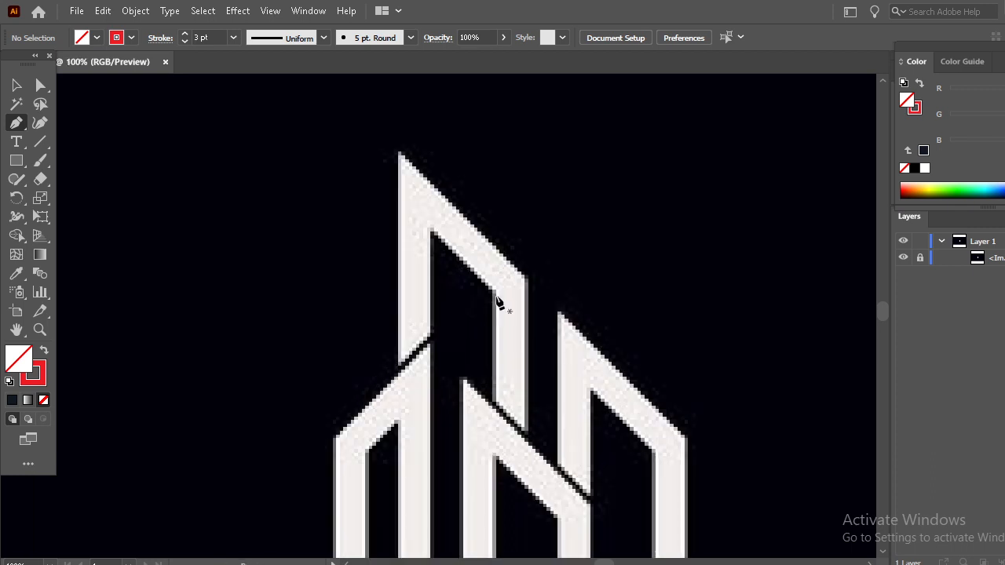
left_click(525, 431)
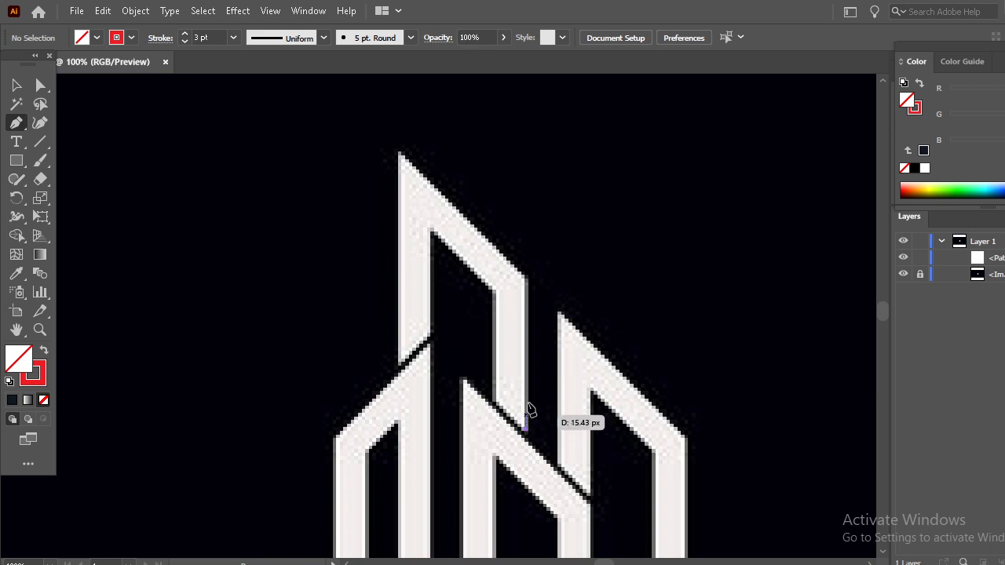
left_click(525, 280)
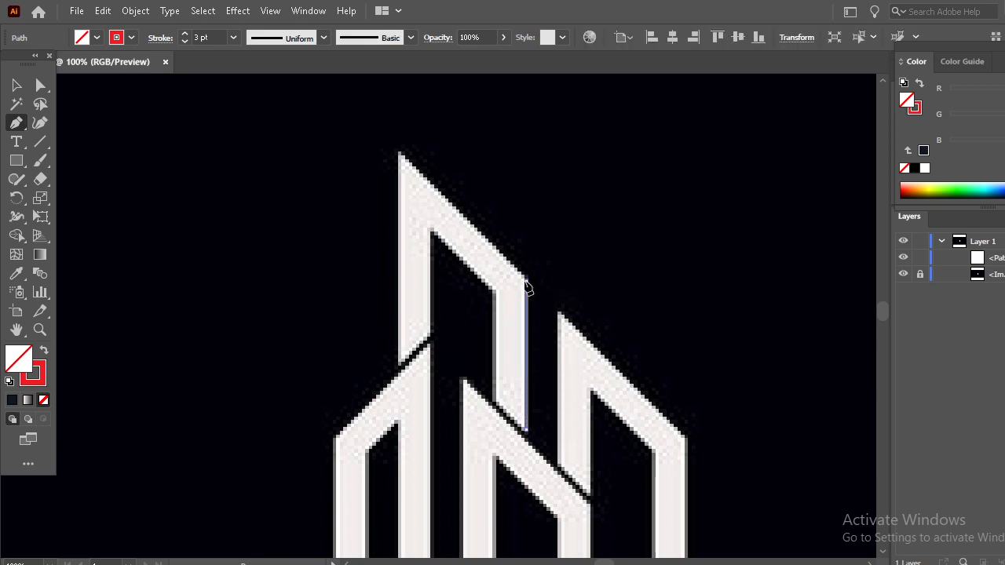
left_click(398, 153)
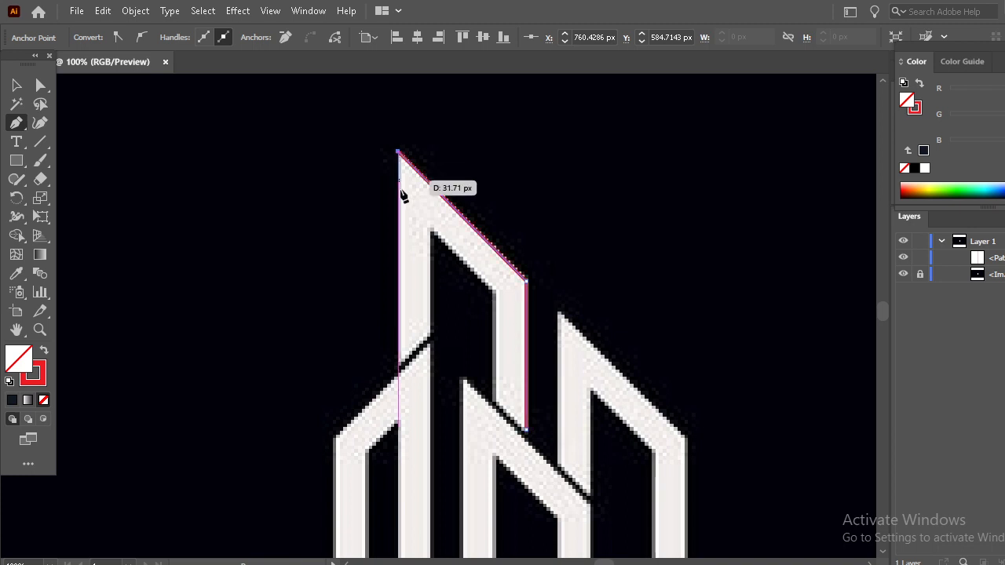
left_click(398, 364)
Trace the tallest tower's slanted left foot, inner edges and slanted right foot, closing the outline at its starting point
left_click(427, 340)
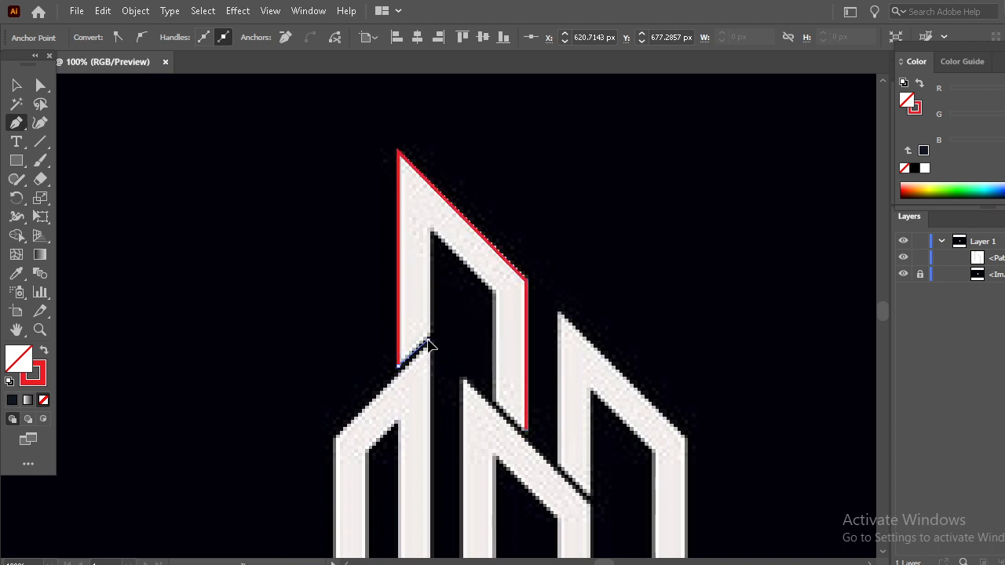
left_click(430, 228)
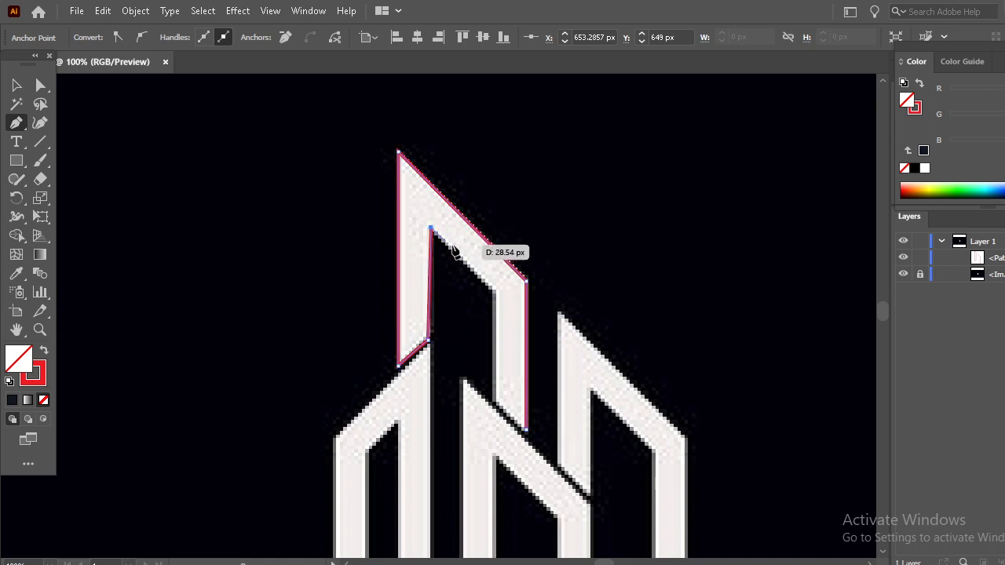
left_click(493, 291)
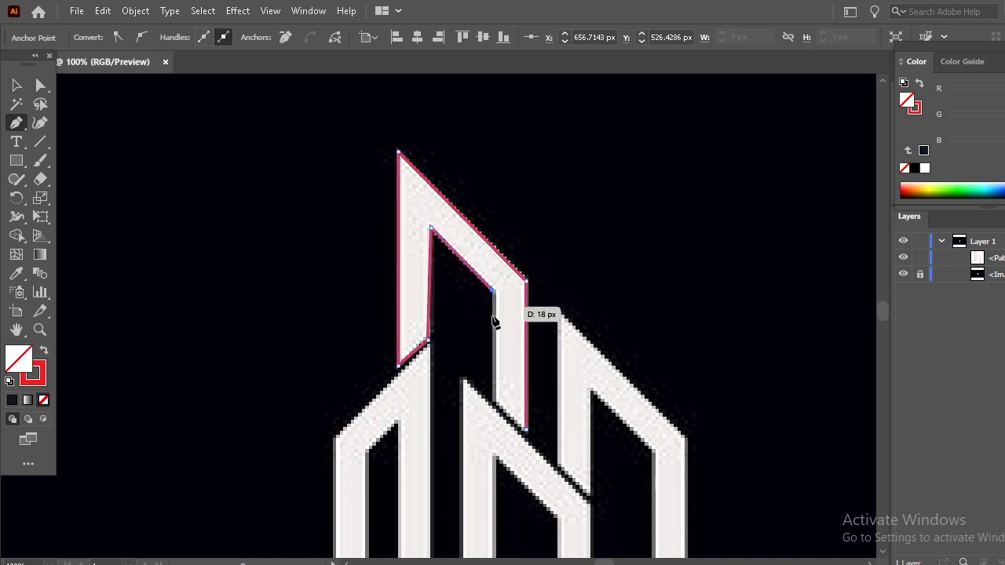
left_click(494, 402)
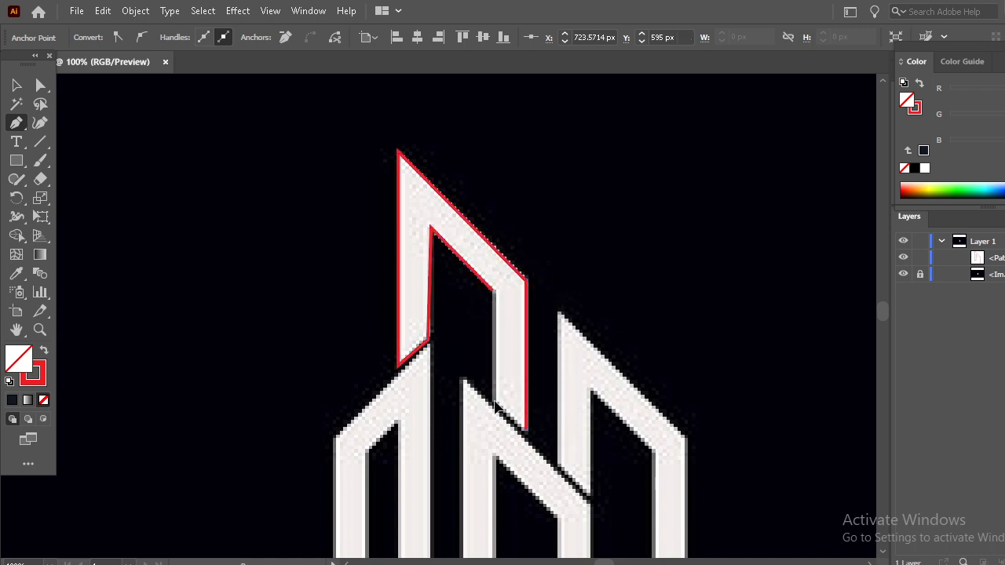
left_click(525, 429)
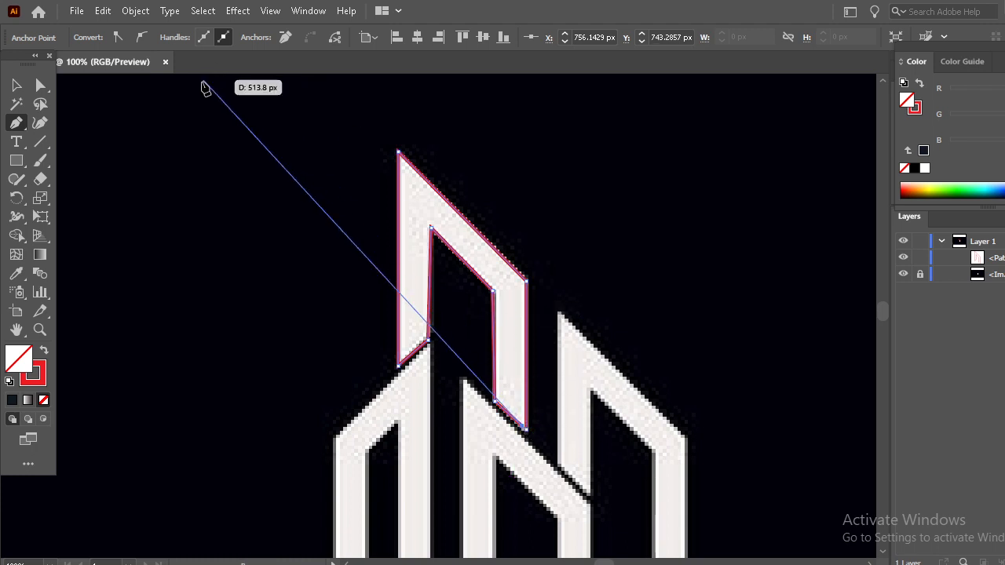
left_click(527, 432)
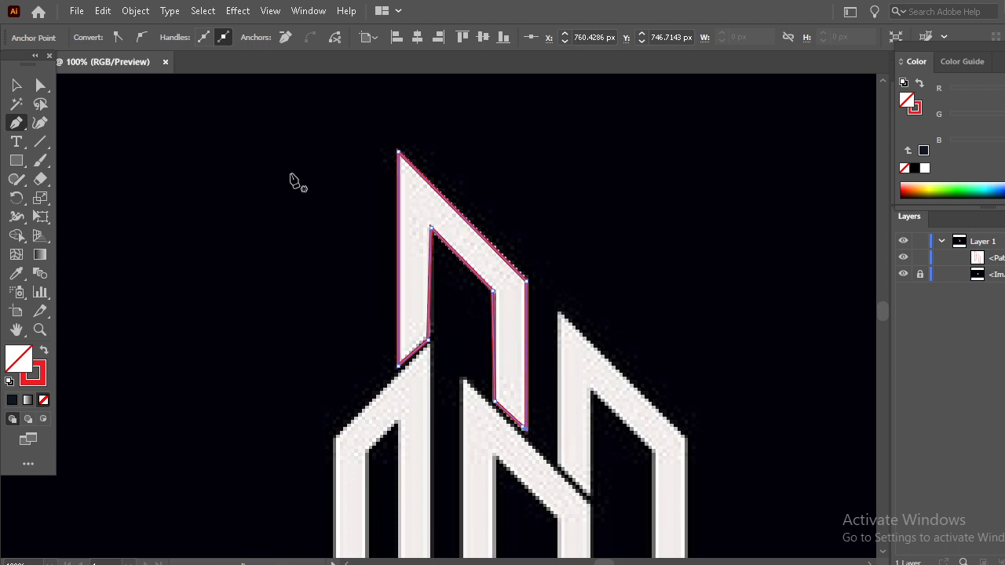
Start a separate outline at the left building's peak, tracing its sloping roof, outer left edge and the base of its left leg
left_click(17, 86)
scroll(231, 155, "down", 4)
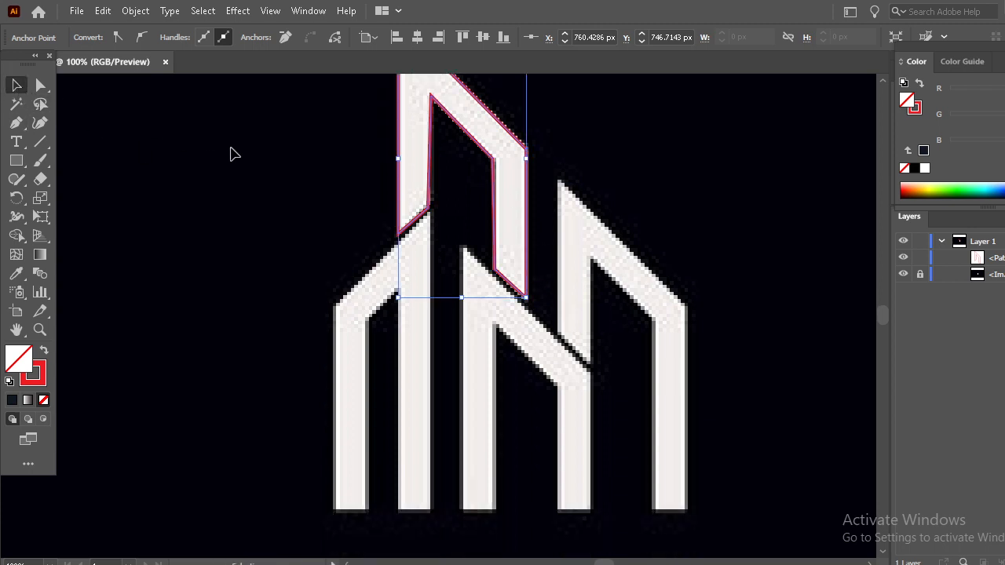
left_click(16, 122)
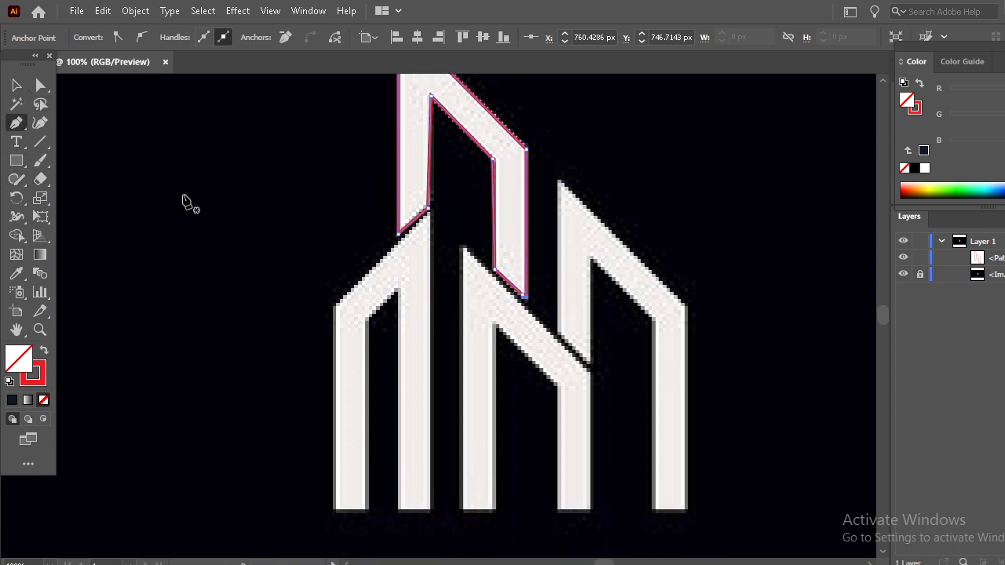
left_click(428, 209)
key("ctrl+z")
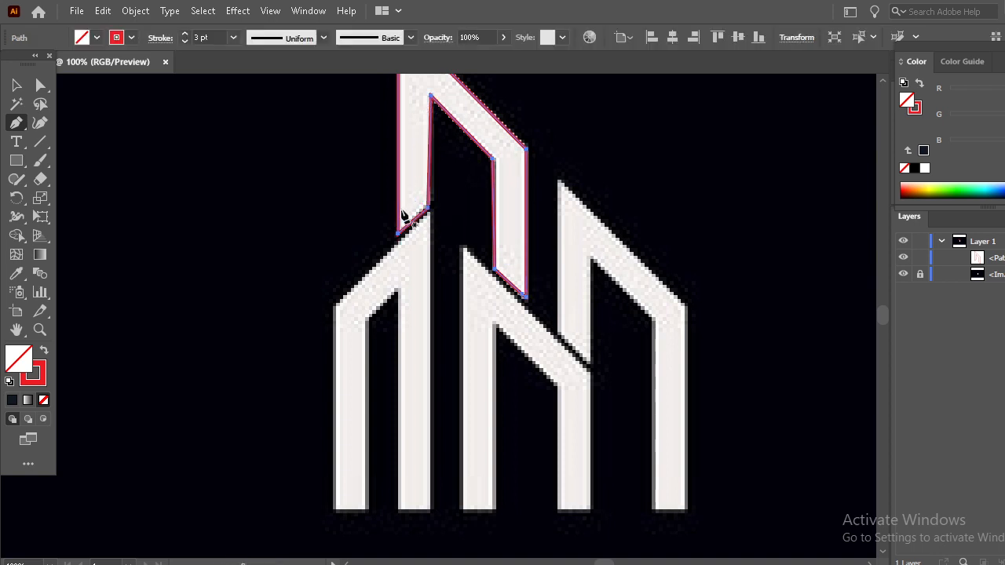
left_click(427, 210)
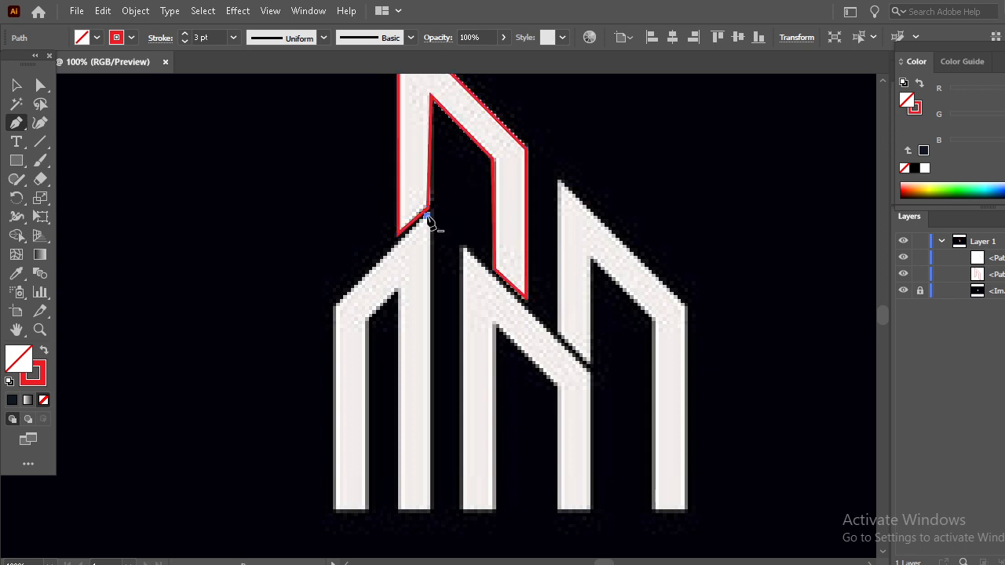
left_click(336, 306)
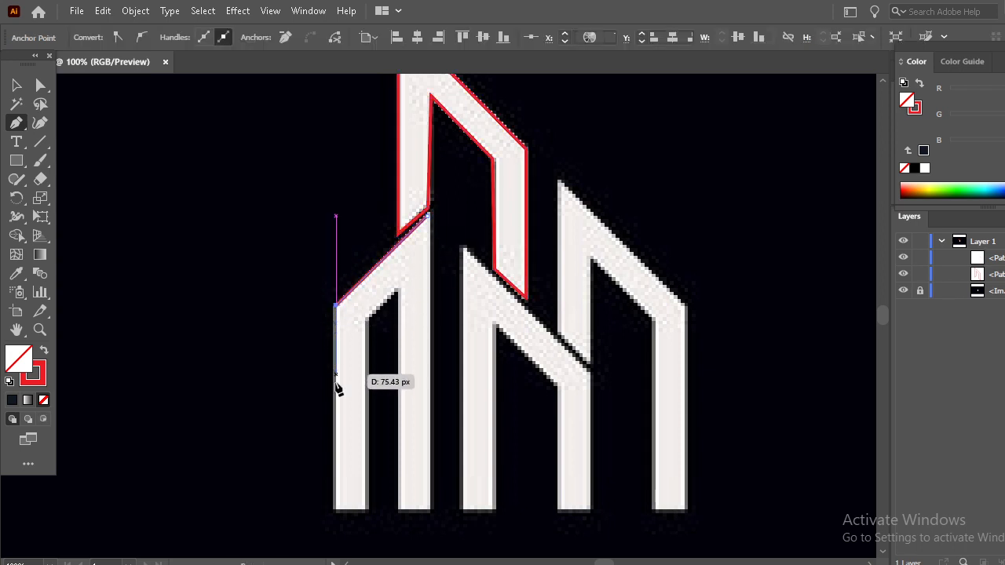
left_click(338, 509)
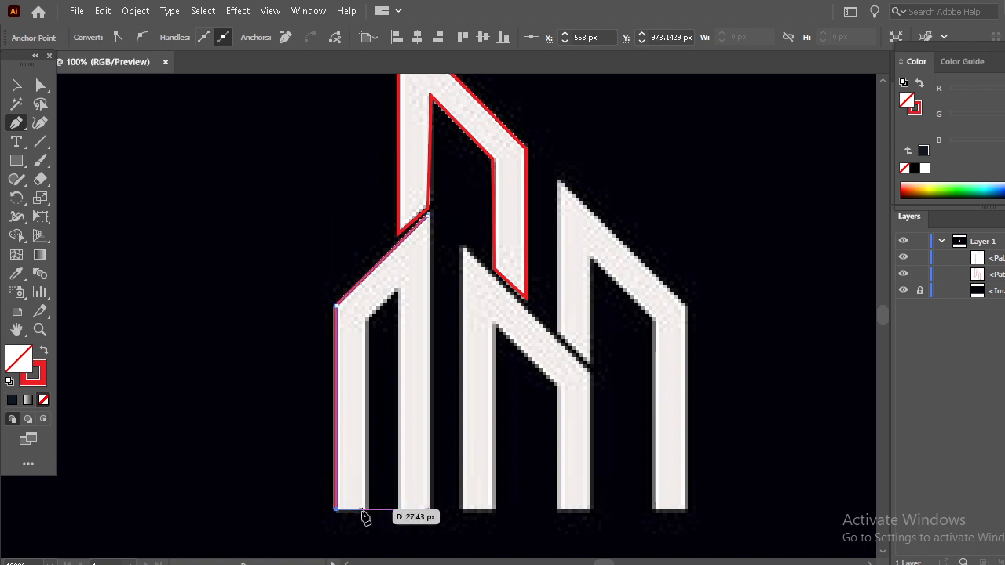
left_click(366, 509)
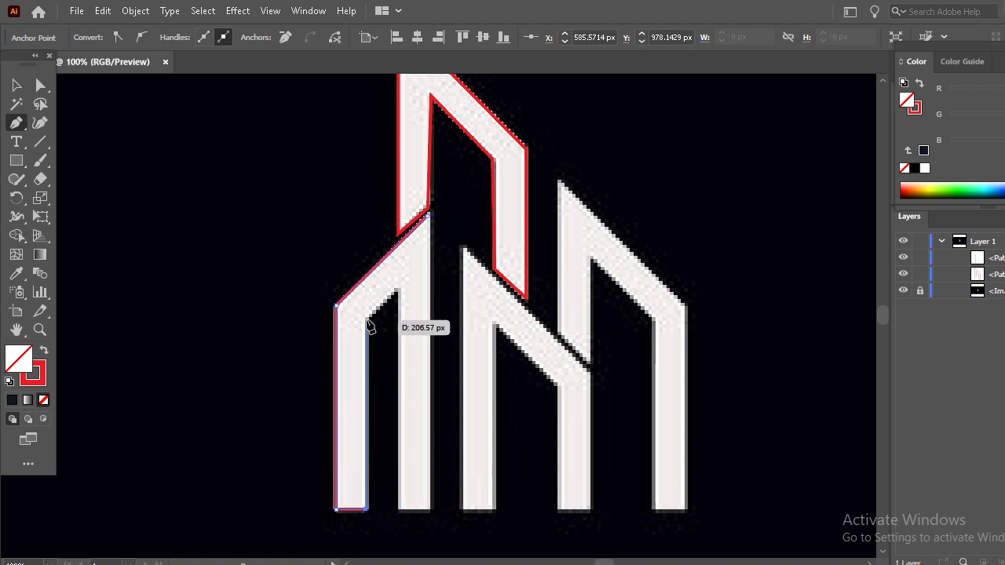
Complete the left building's outline along its inner edges and right leg, and start a new outline at the short middle building's peak
left_click(367, 319)
left_click(397, 292)
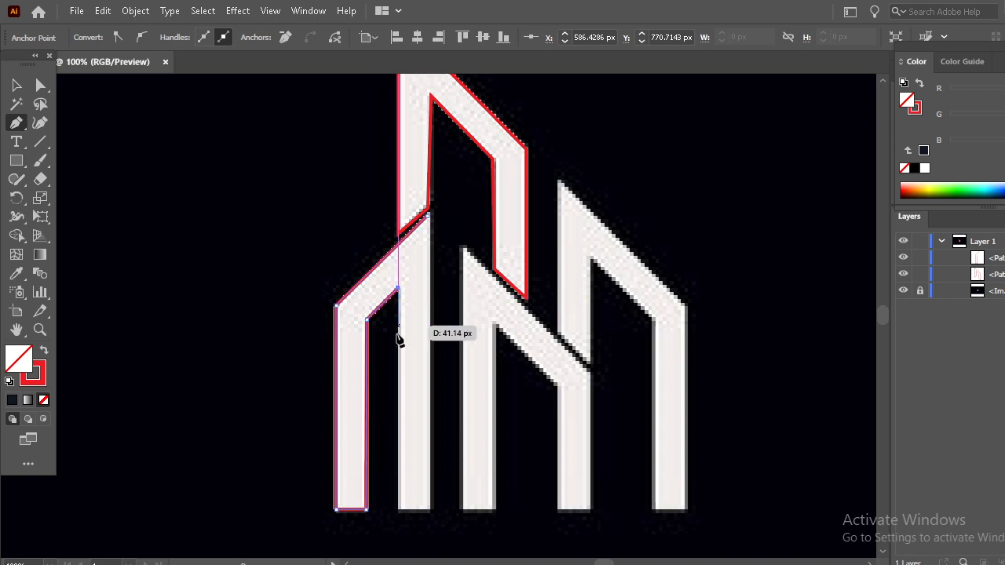
left_click(398, 511)
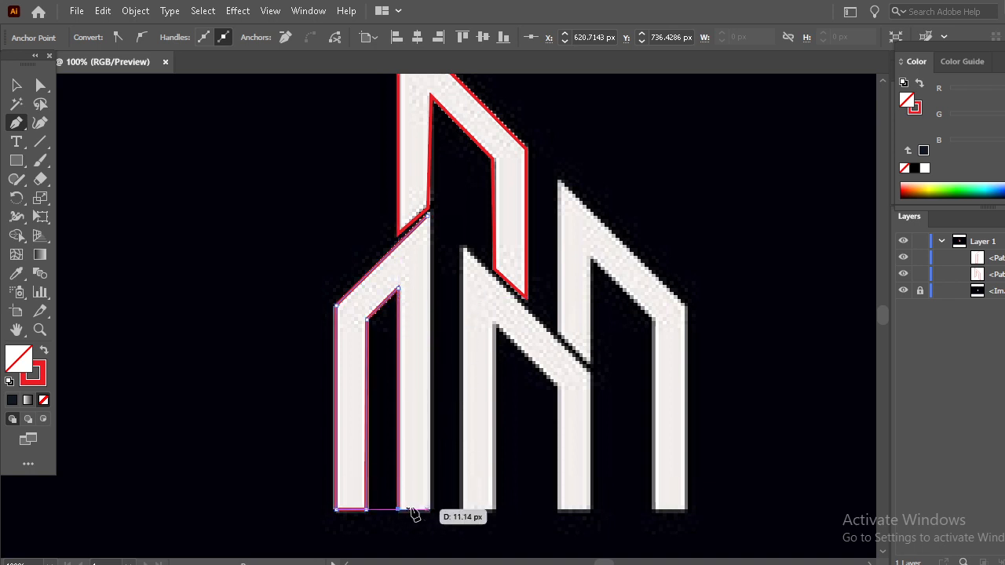
left_click(429, 511)
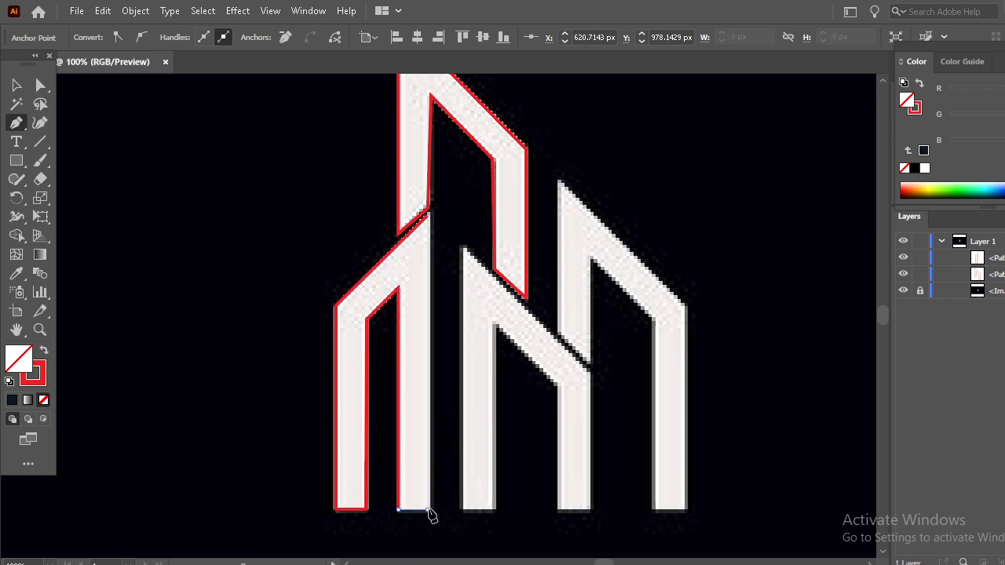
left_click(428, 214)
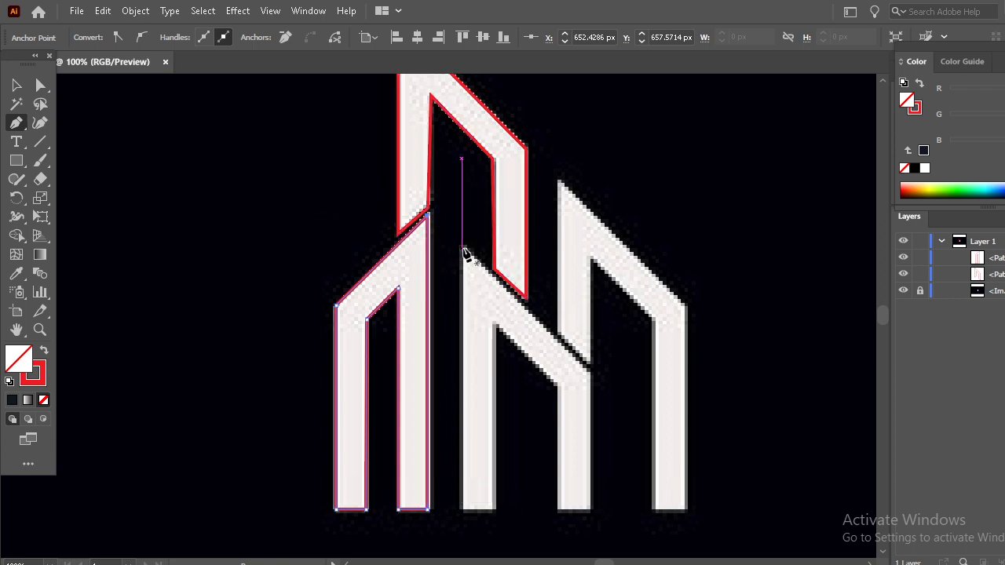
left_click(462, 249)
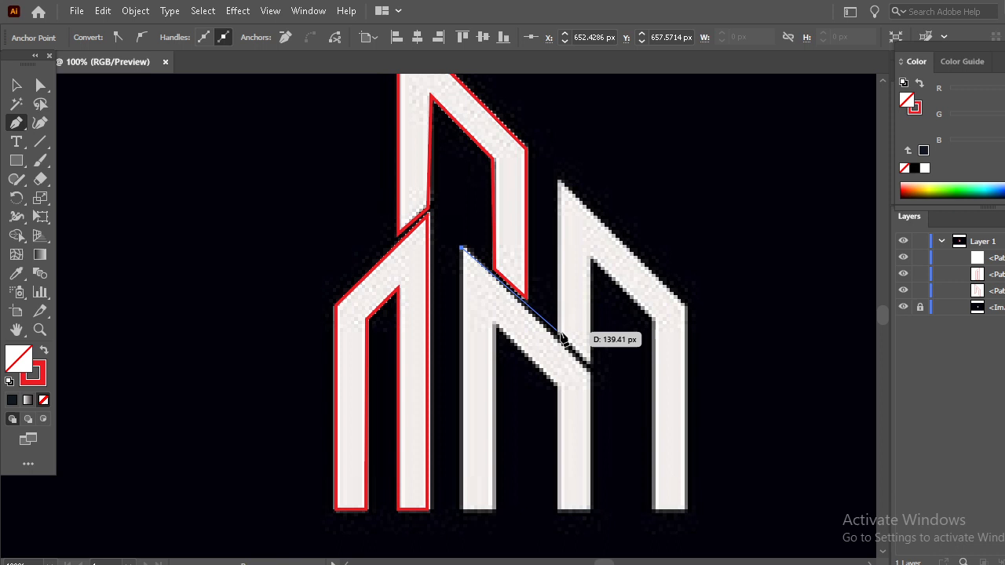
left_click(587, 367)
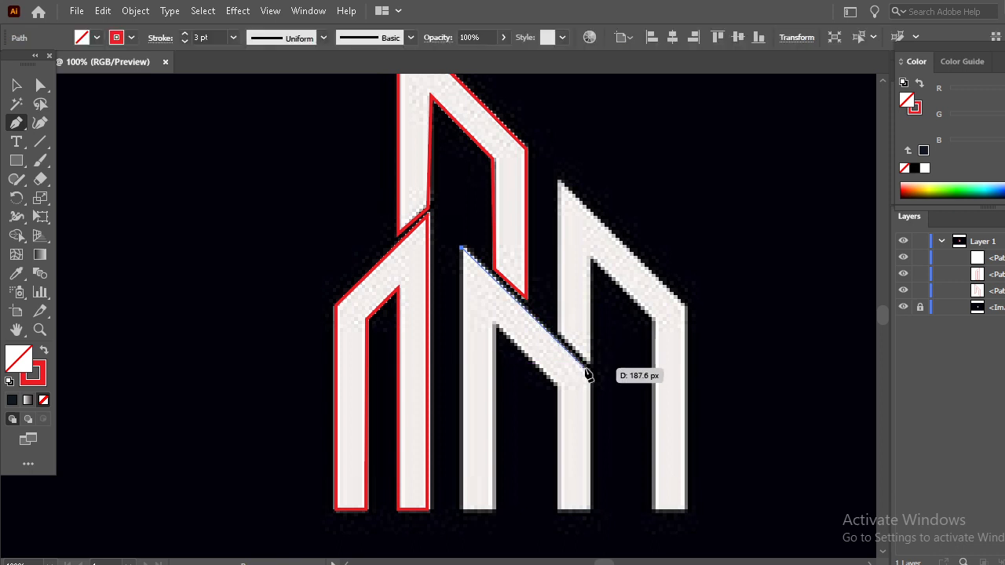
left_click(592, 510)
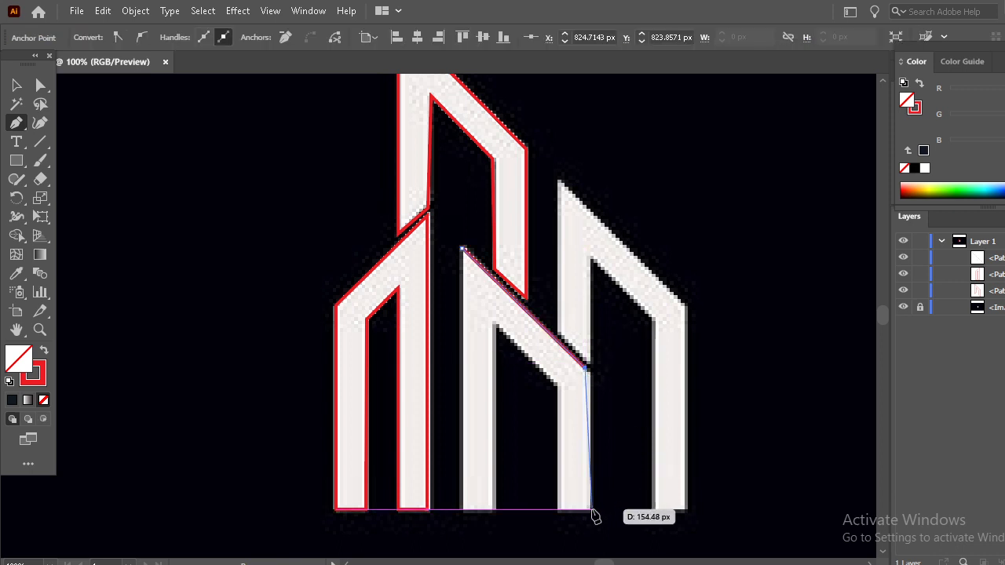
key("ctrl+z")
key("ctrl+z")
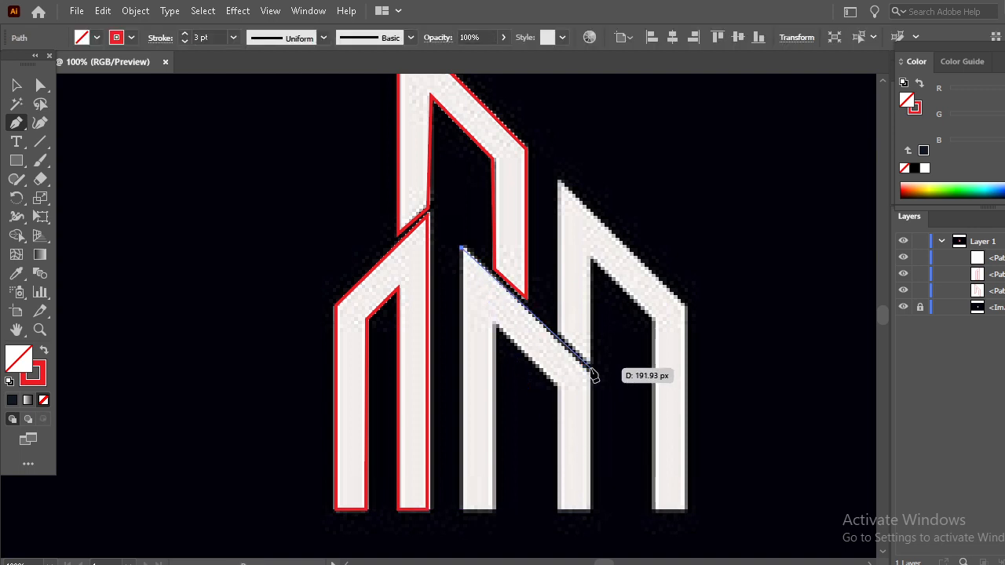
Trace the short middle building's sloping roof, right leg, inner edges and left leg, closing the outline at its peak
left_click(589, 370)
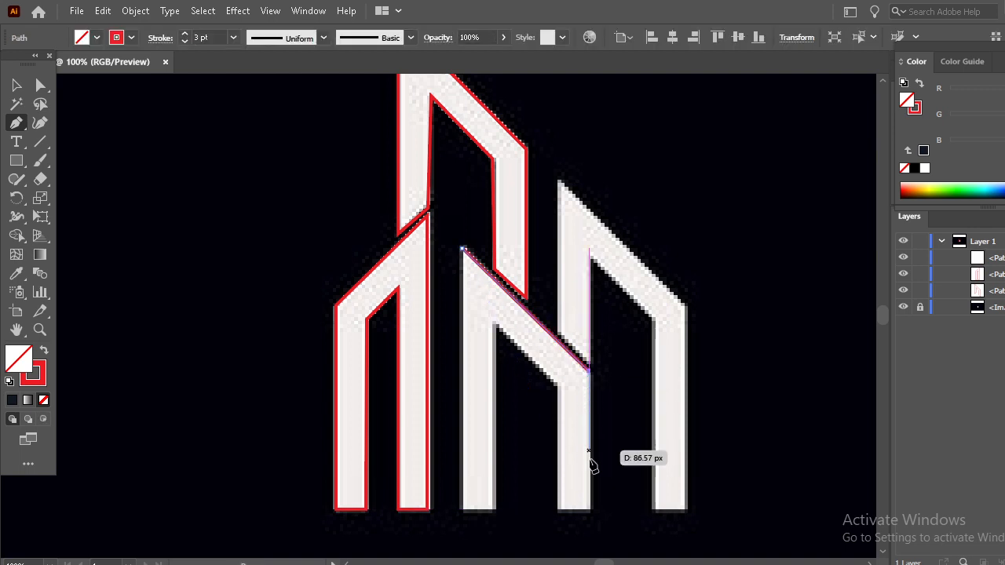
left_click(590, 510)
left_click(557, 508)
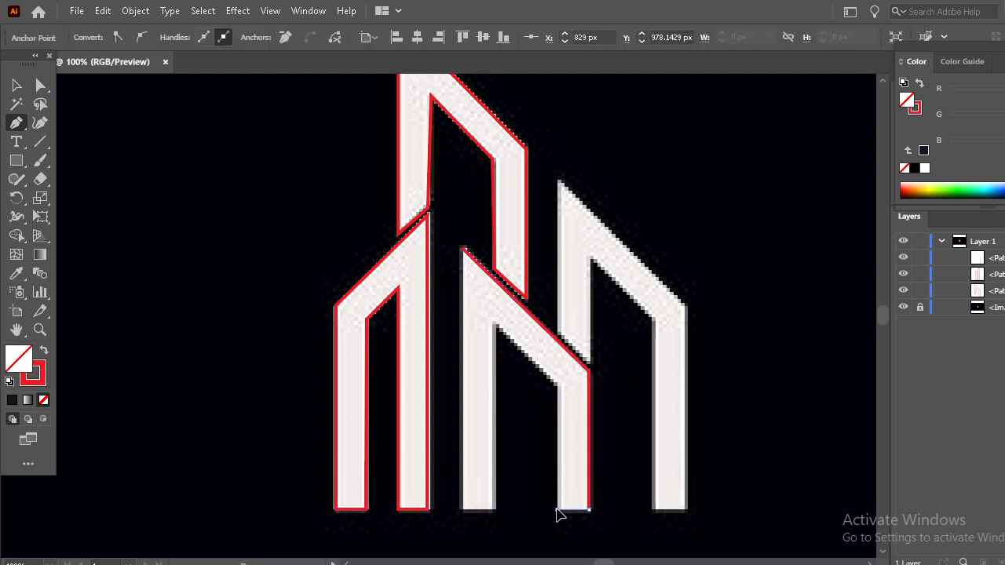
left_click(557, 384)
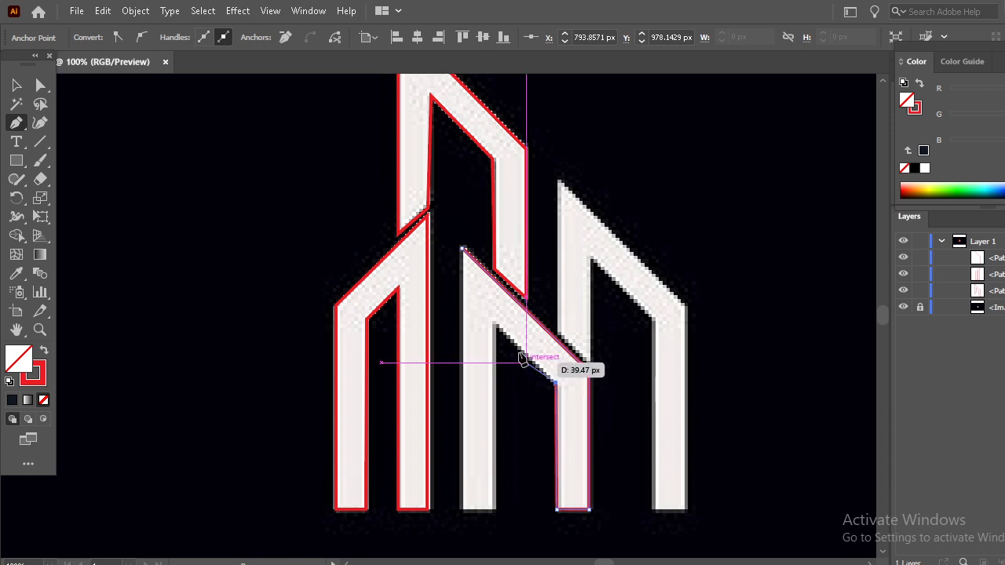
left_click(494, 324)
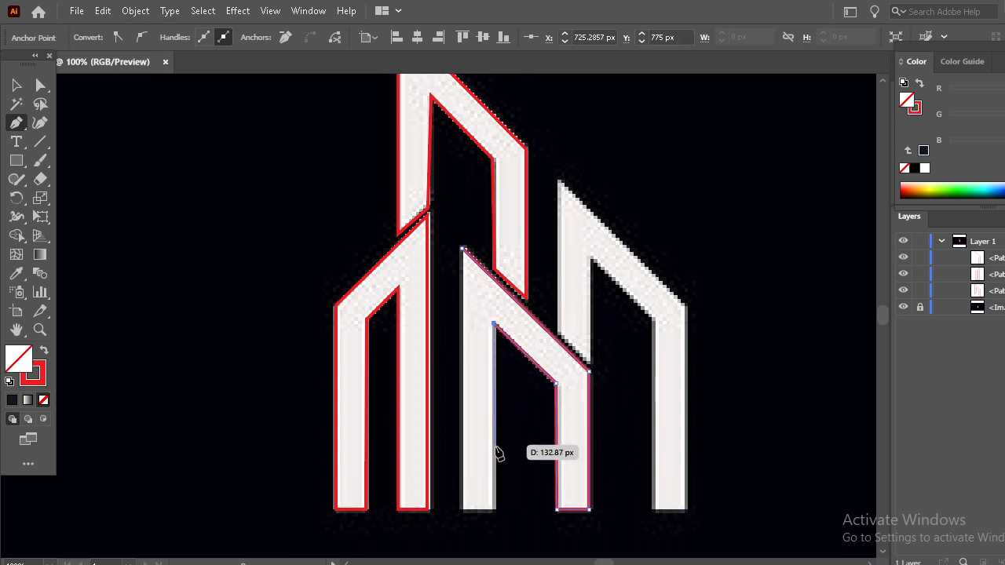
left_click(495, 509)
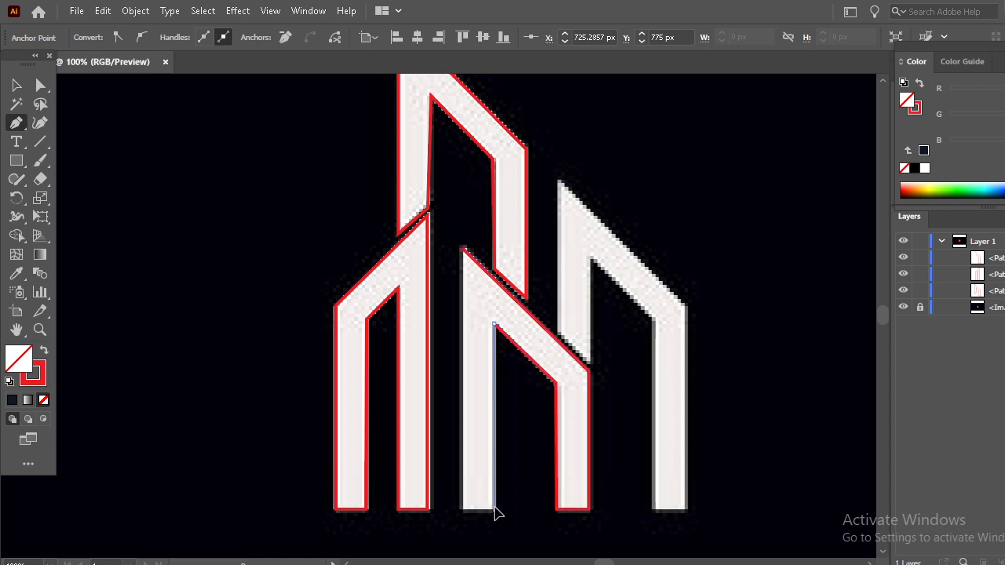
left_click(462, 509)
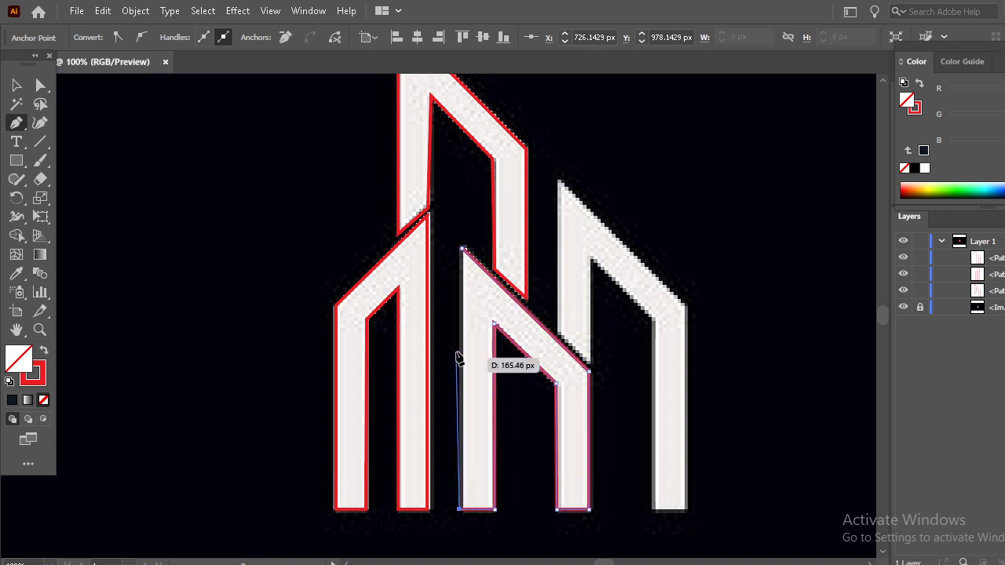
left_click(461, 250)
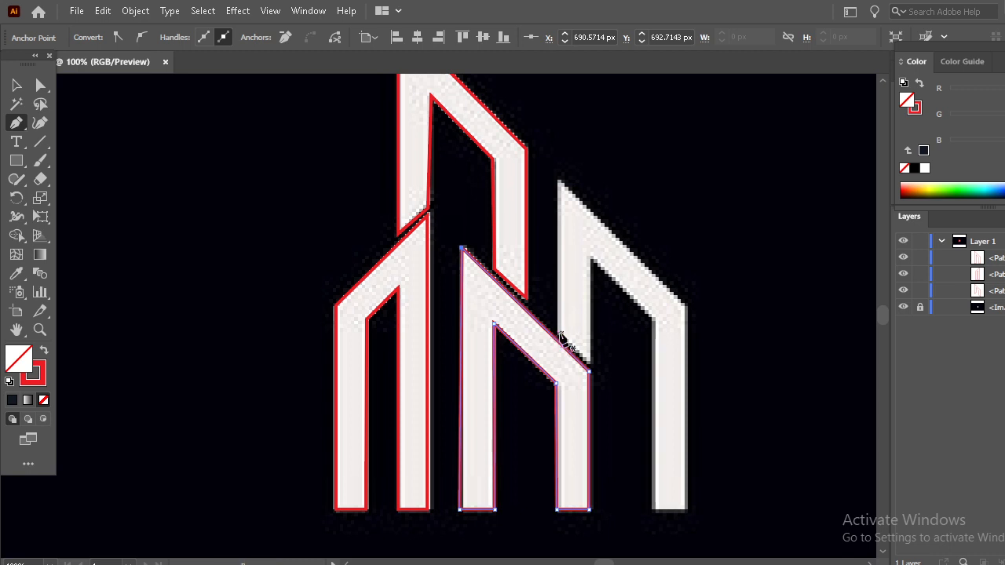
Trace the right building's outer edges, leg base, inner edges and slanted left foot with the Pen tool, closing and deselecting the outline
left_click(560, 333)
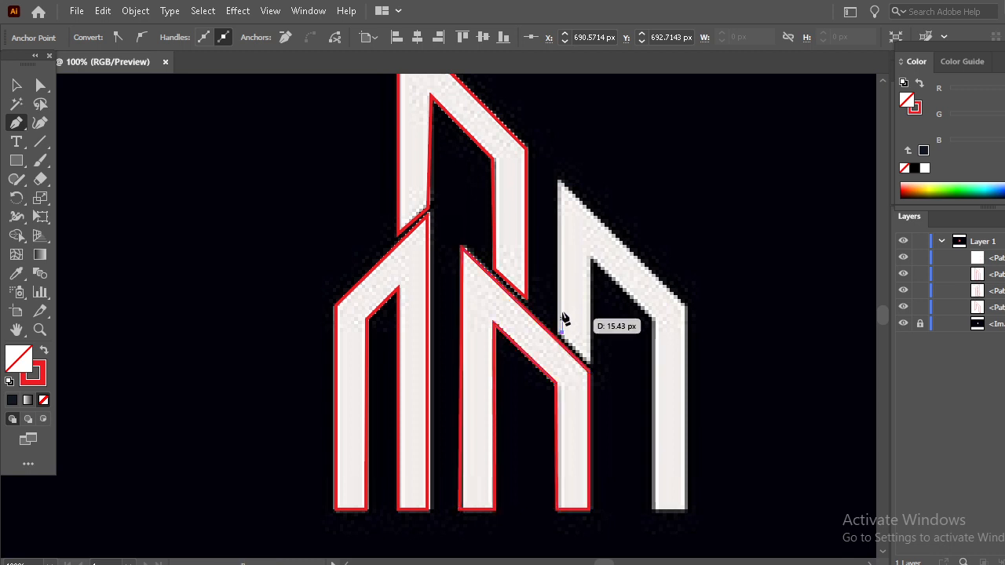
left_click(560, 182)
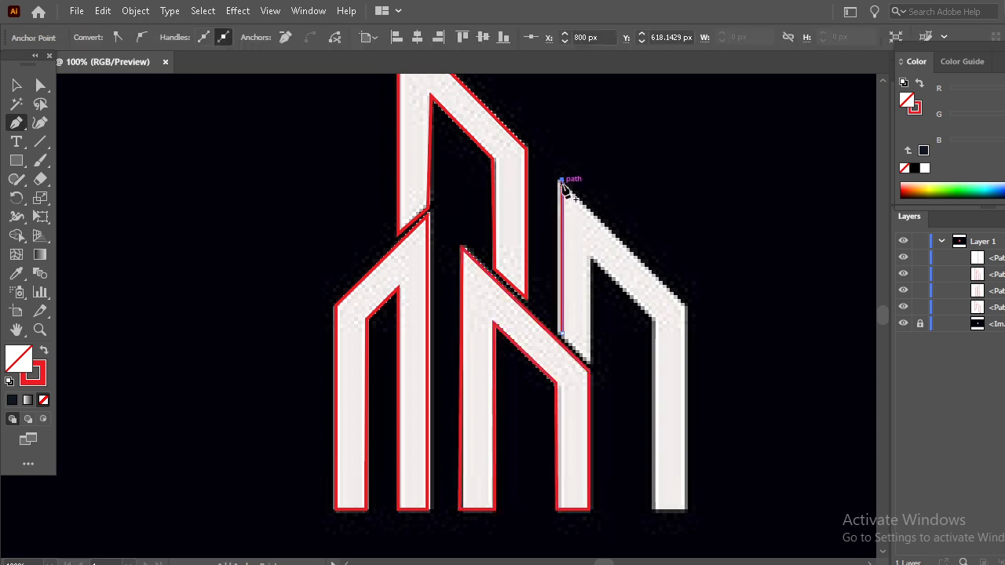
left_click(686, 306)
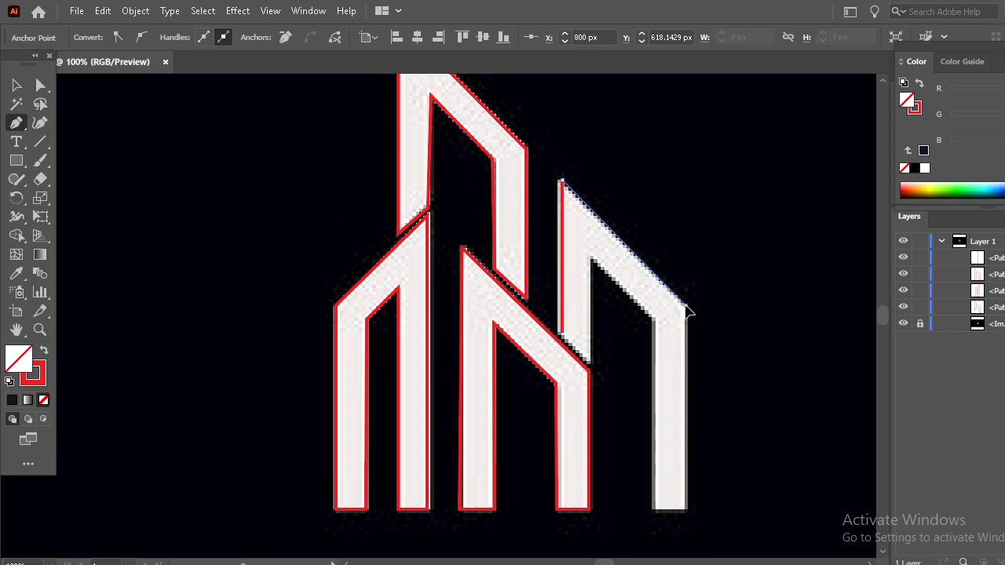
left_click(687, 510)
left_click(656, 510)
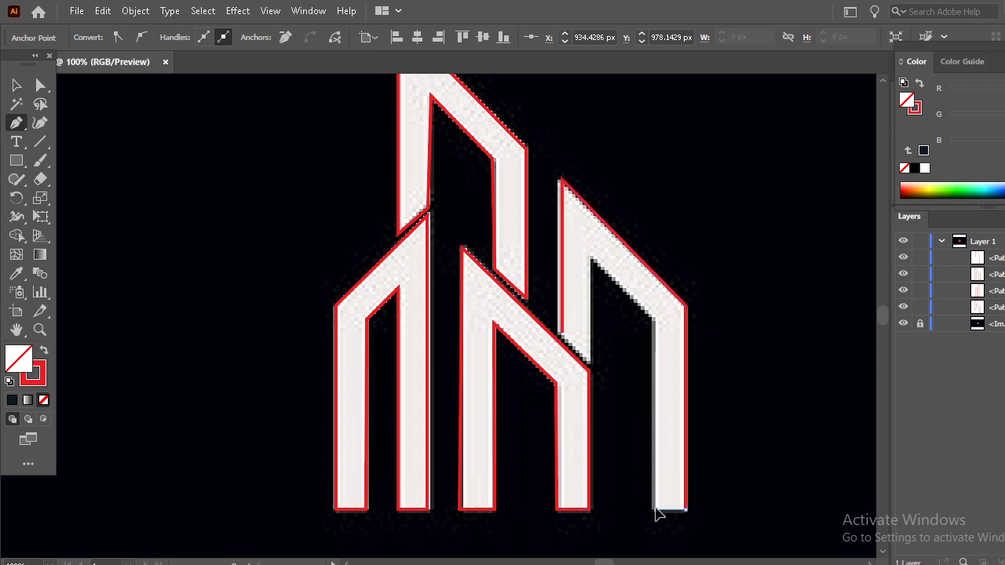
left_click(655, 319)
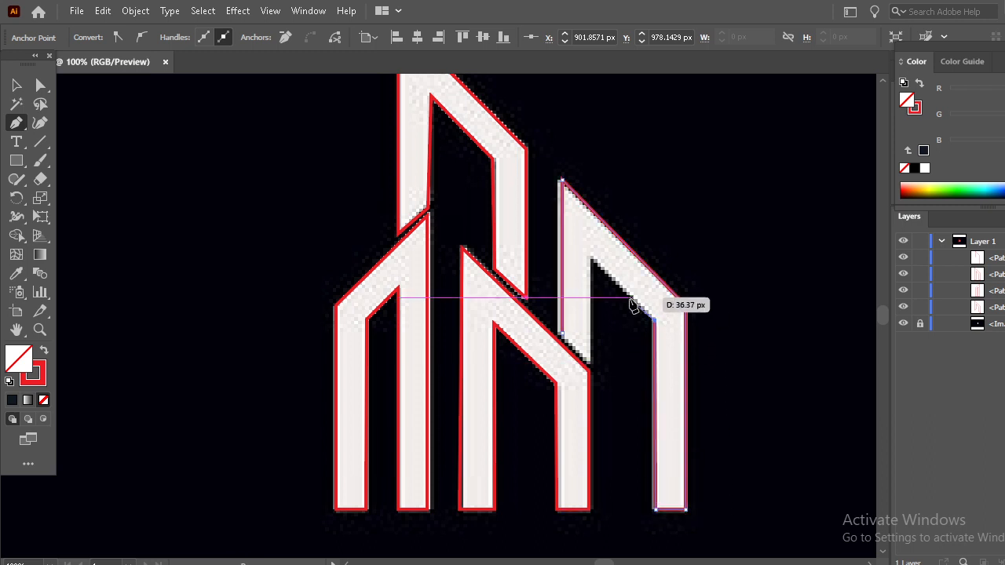
left_click(589, 253)
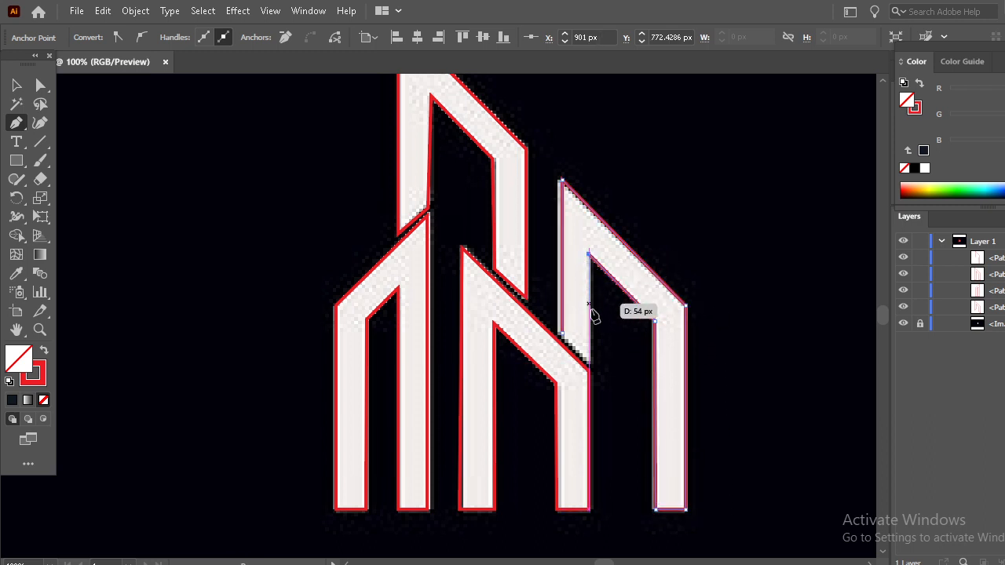
left_click(589, 361)
left_click(561, 331)
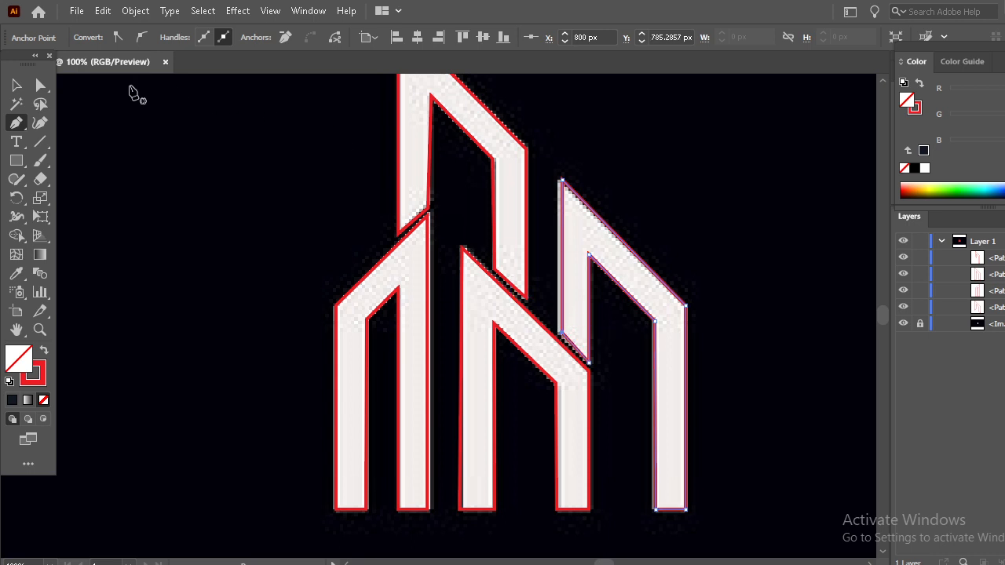
left_click(17, 85)
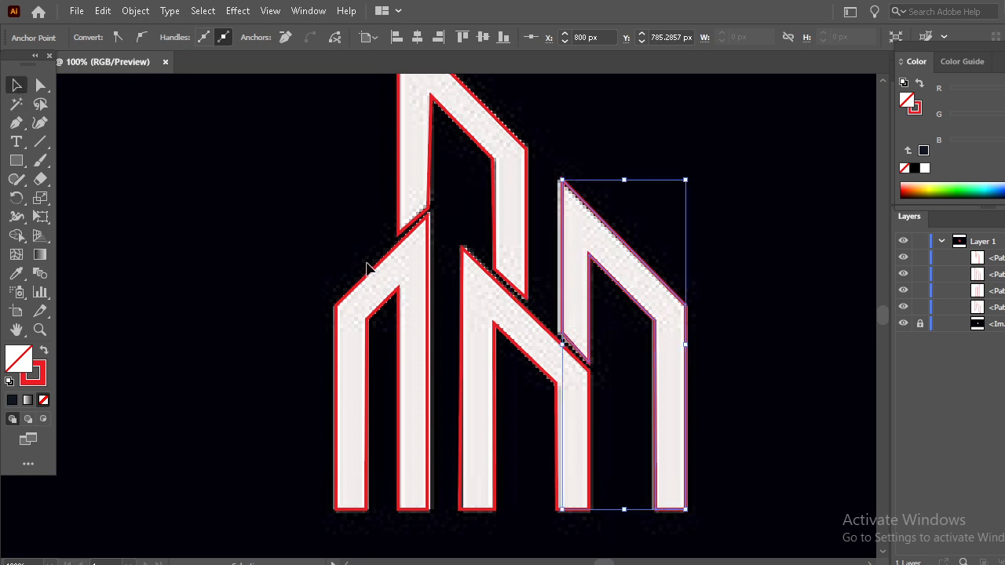
left_click(748, 341)
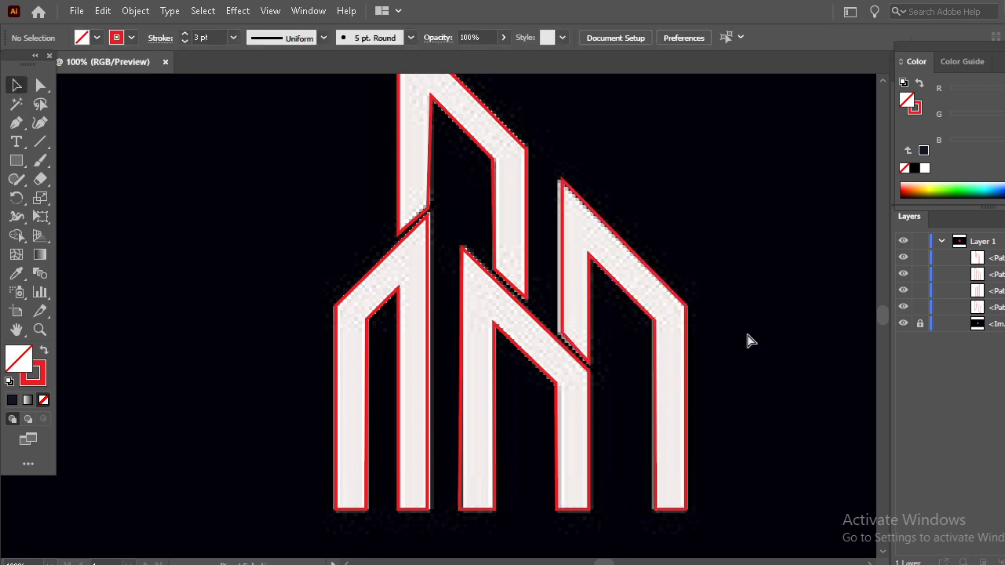
Move all four building outlines together off the reference image onto the empty canvas beside it and enlarge them
key("ctrl+minus")
left_click_drag(730, 444, 176, 178)
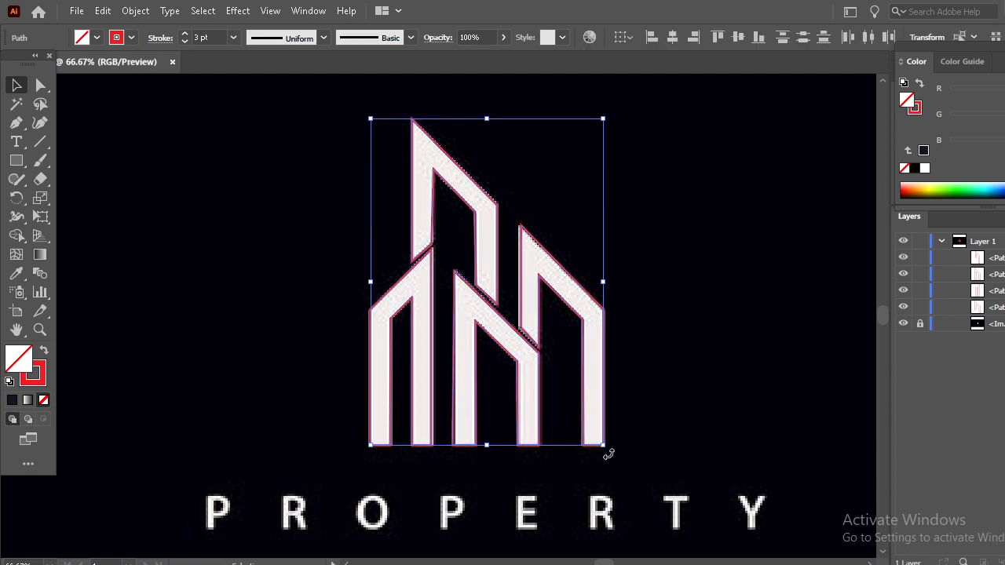
key("space")
left_click_drag(711, 433, 281, 419)
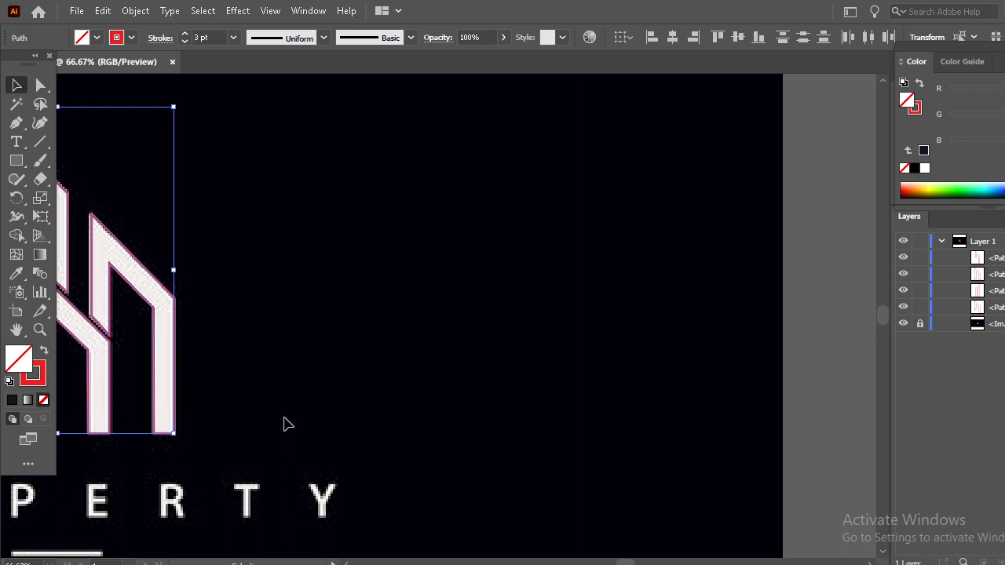
key("ctrl+minus")
key("ctrl+minus")
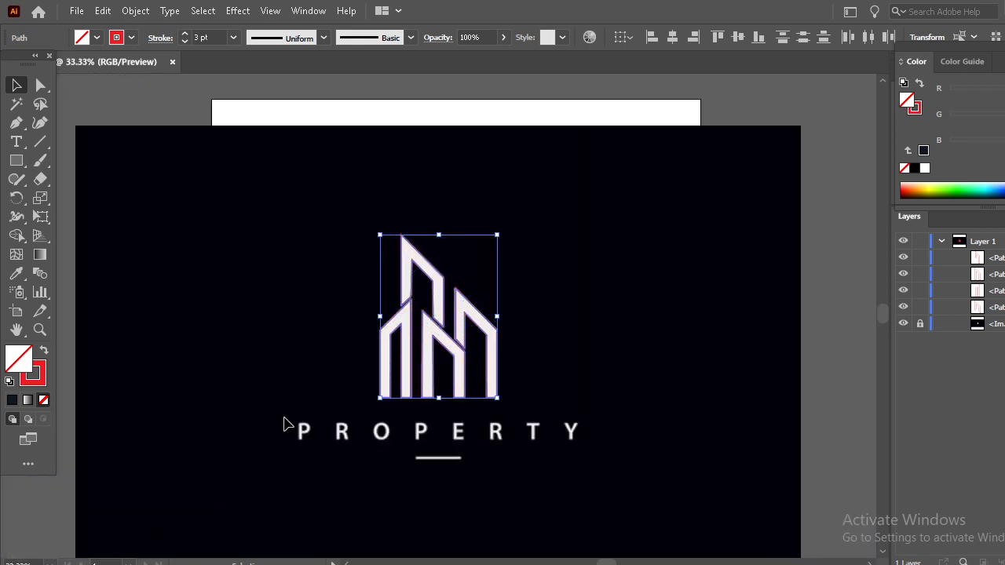
key("ctrl+minus")
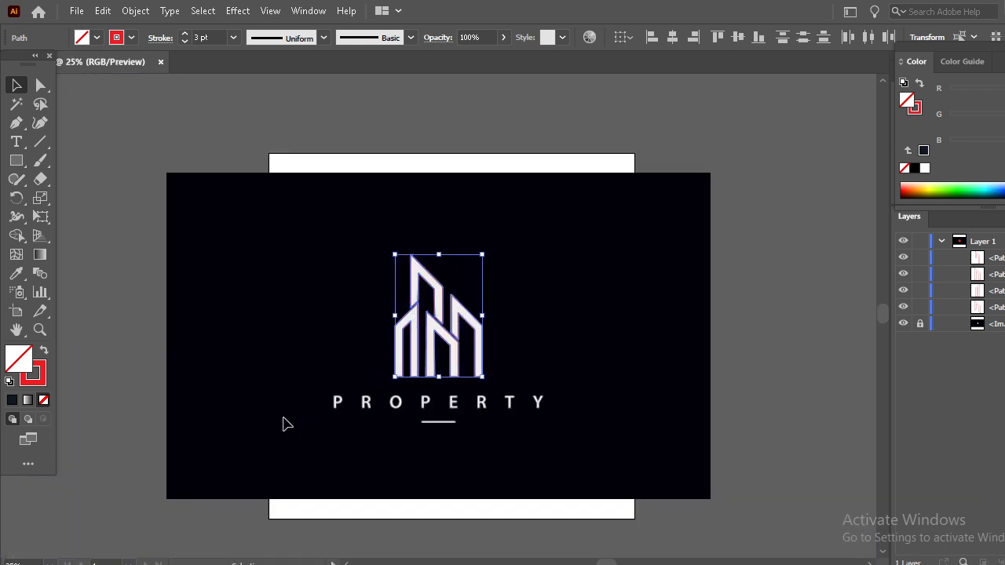
key("space")
left_click_drag(323, 434, 106, 437)
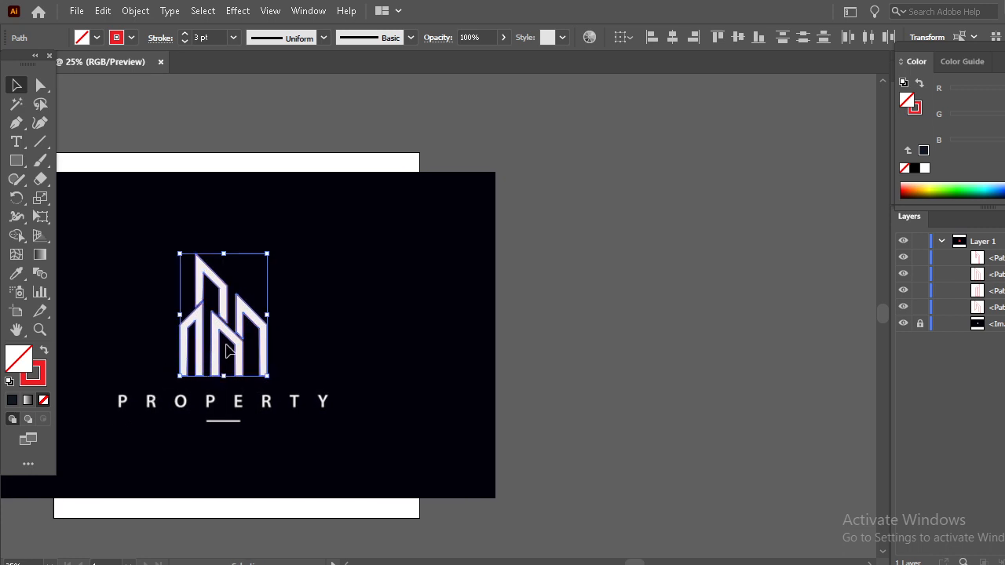
left_click_drag(248, 340, 756, 352)
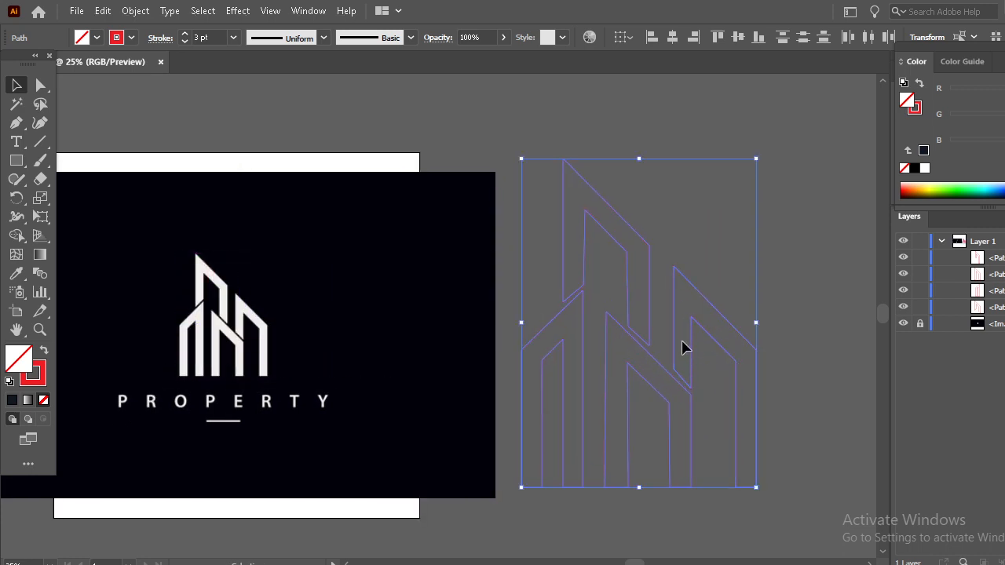
left_click(636, 355)
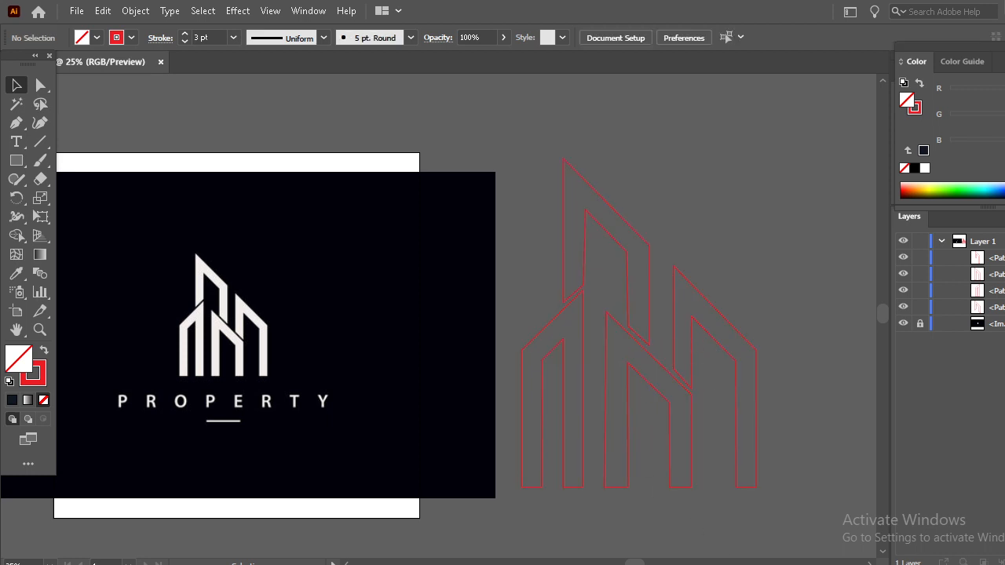
Fill the right building and the tallest tower with the off-white sampled from the reference logo, replacing their red strokes
left_click(713, 335)
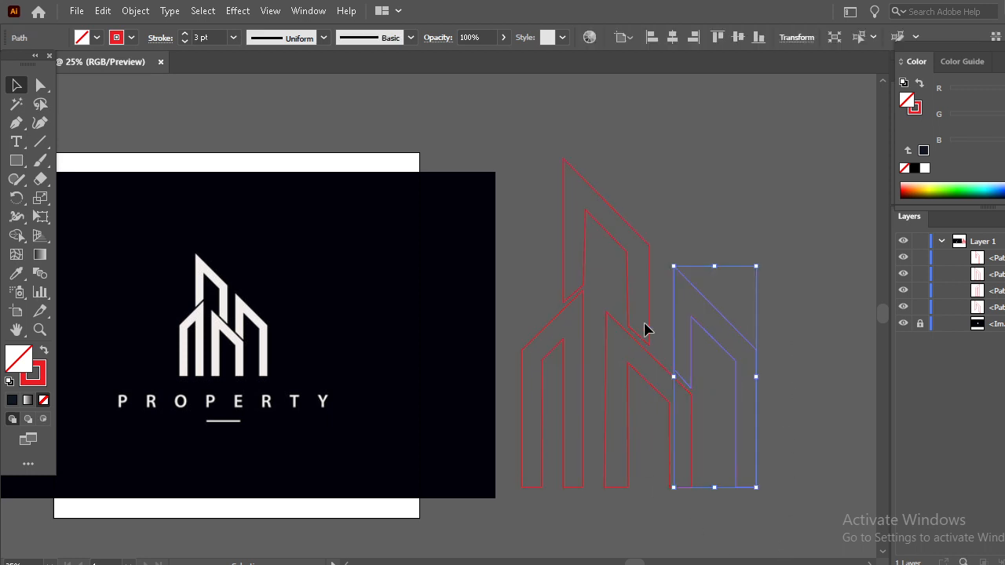
left_click(17, 274)
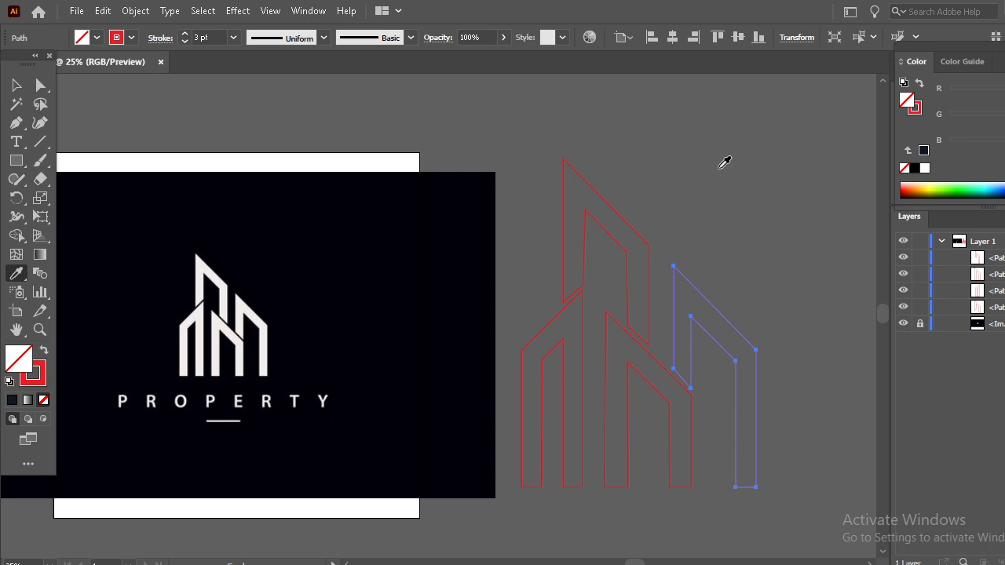
left_click(248, 303)
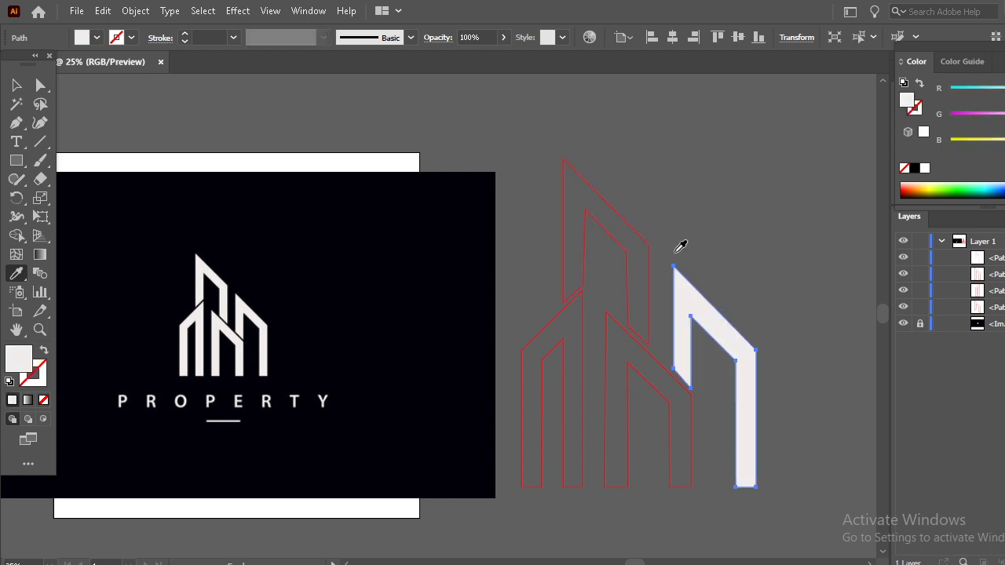
left_click(17, 85)
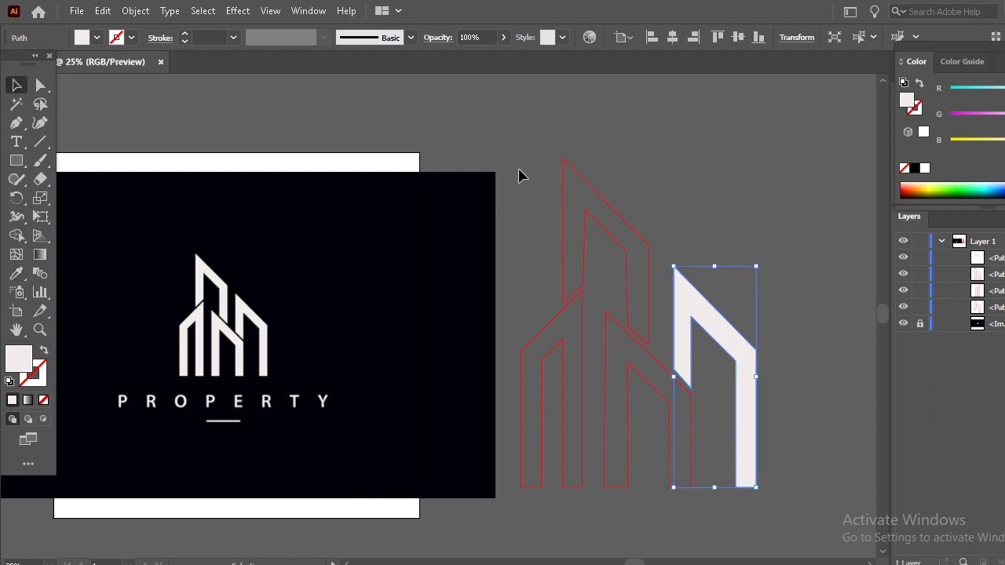
left_click(593, 201)
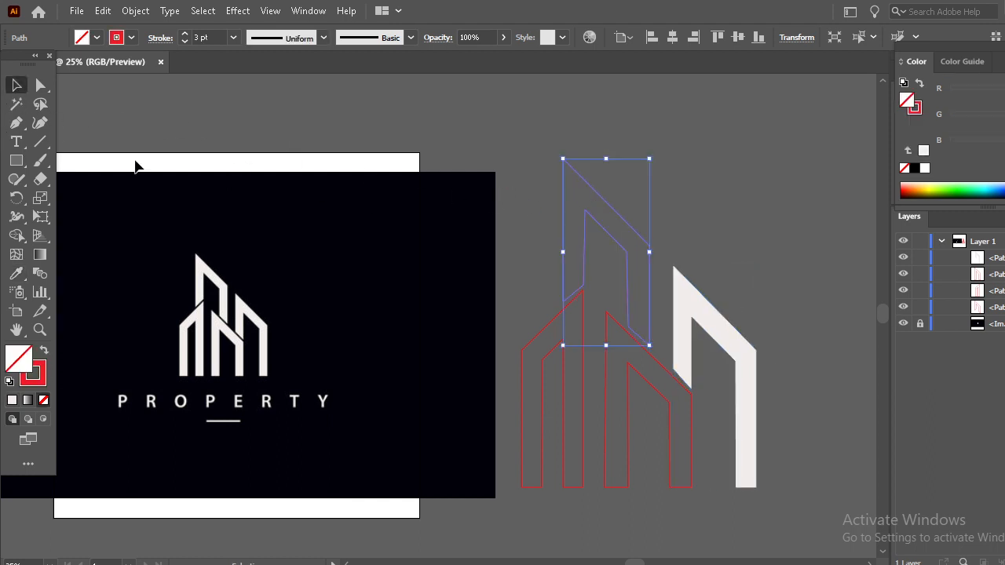
left_click(16, 272)
left_click(203, 261)
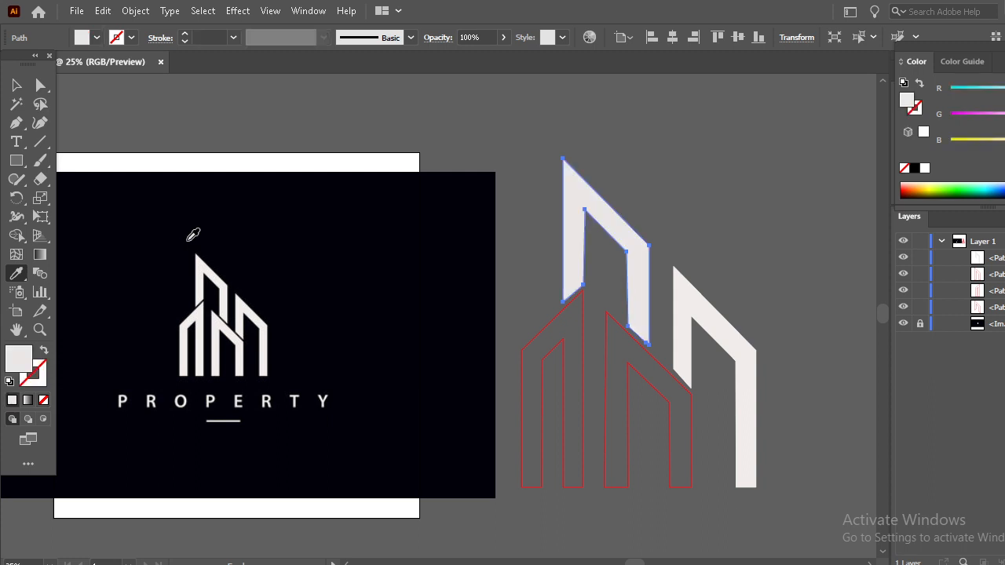
Fill the left building and the short middle building with the off-white sampled from the reference logo, replacing their red strokes
left_click(16, 85)
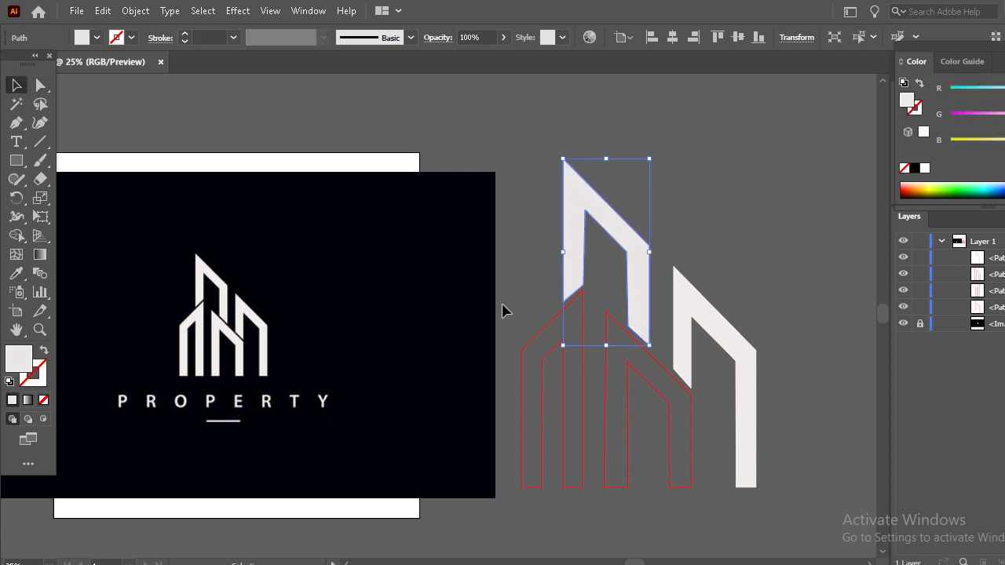
left_click(537, 365)
left_click(17, 273)
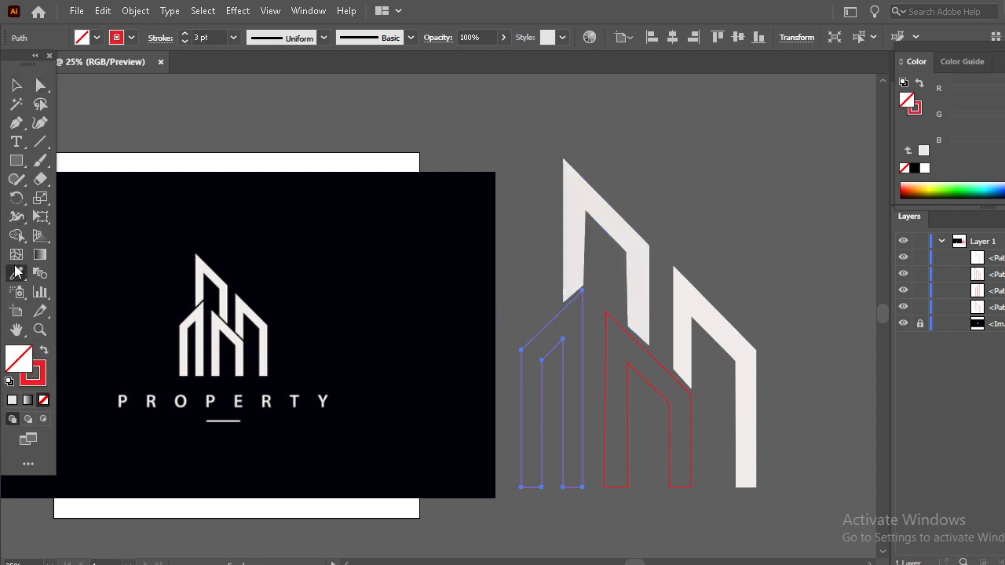
left_click(203, 306)
left_click(17, 84)
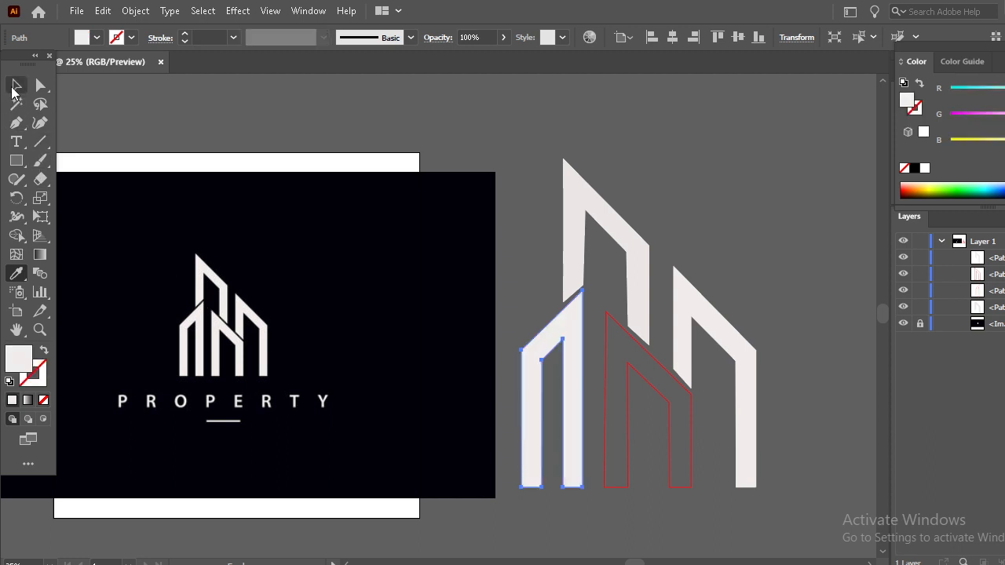
left_click(604, 423)
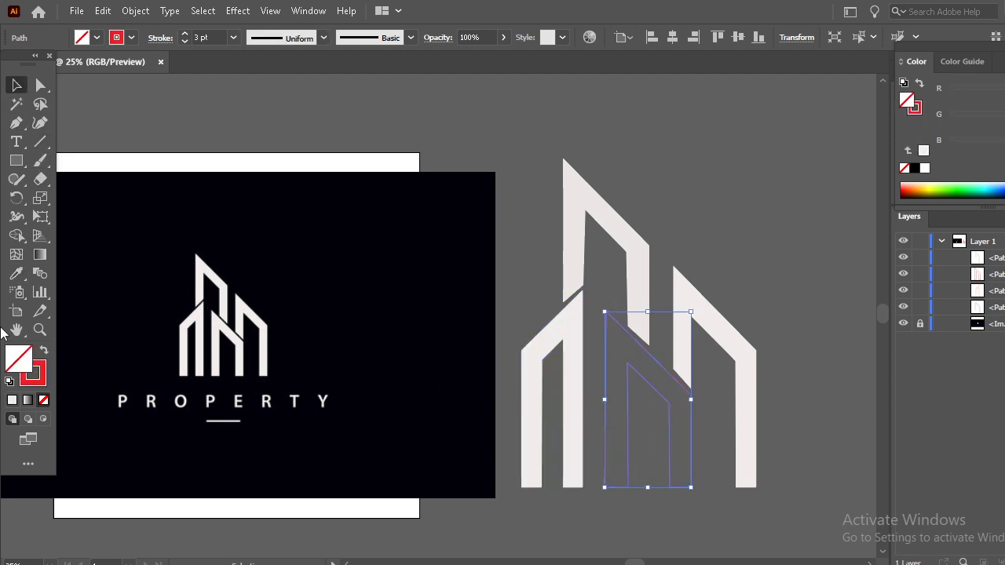
left_click(17, 272)
left_click(225, 322)
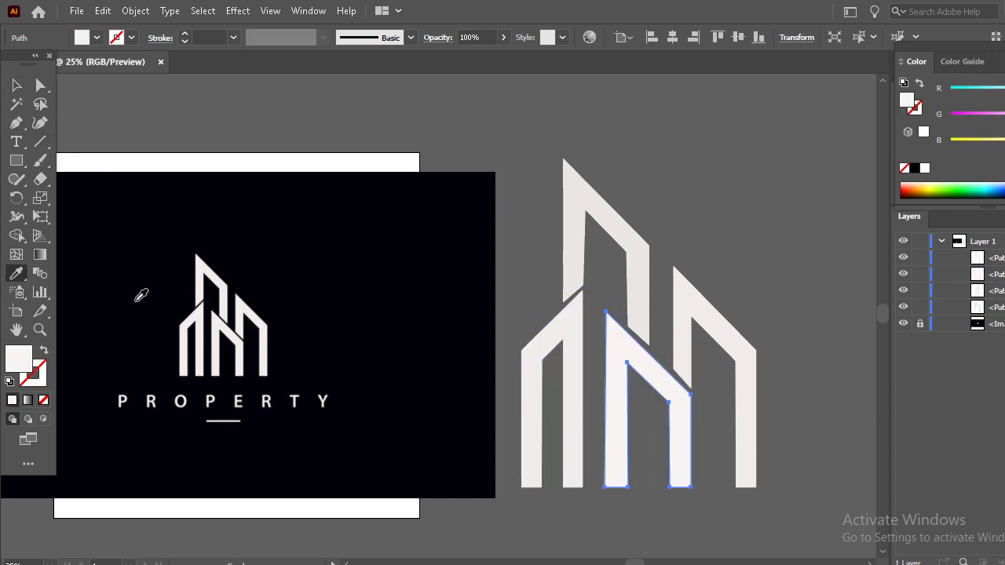
left_click(17, 85)
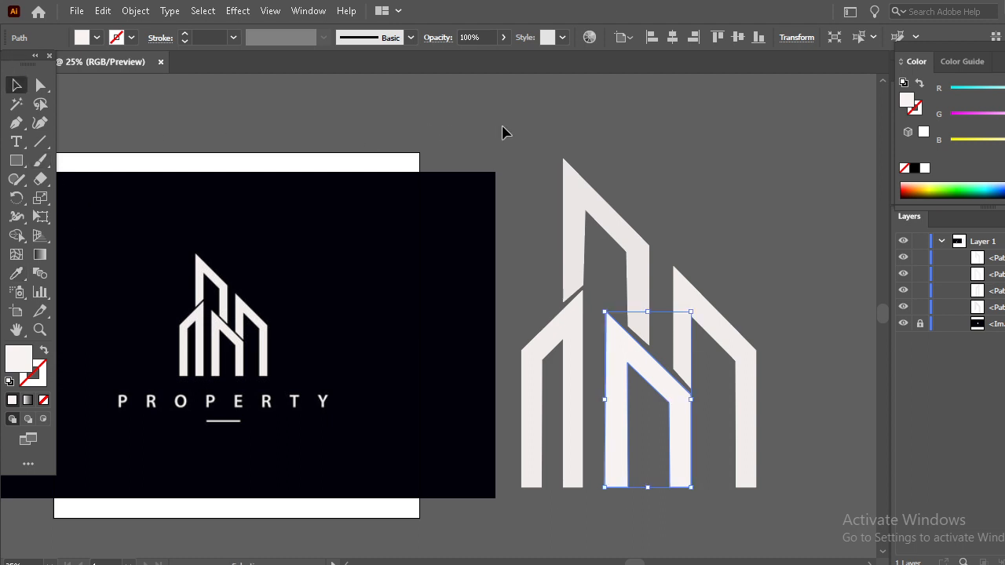
Select all four filled building shapes and group them
left_click(510, 145)
left_click_drag(540, 165, 816, 522)
key("ctrl+shift+b")
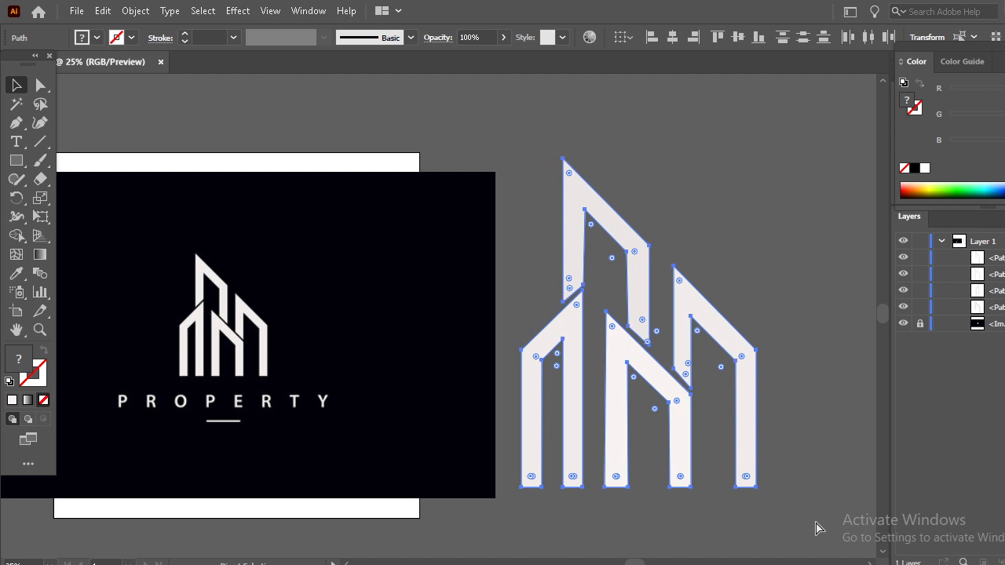
key("ctrl+g")
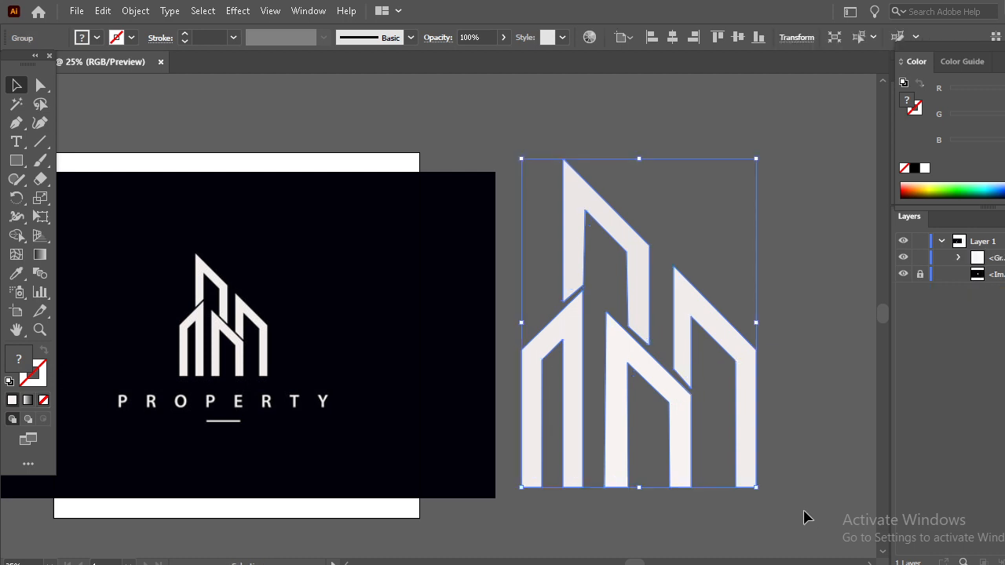
Move the building group farther away from the reference image and deselect it
key("ctrl+minus")
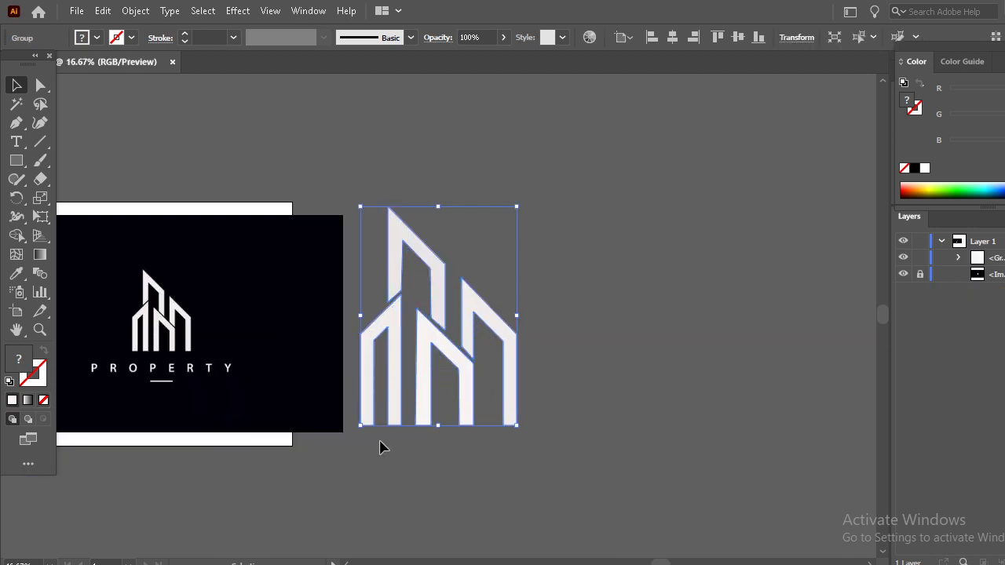
left_click_drag(311, 412, 354, 415)
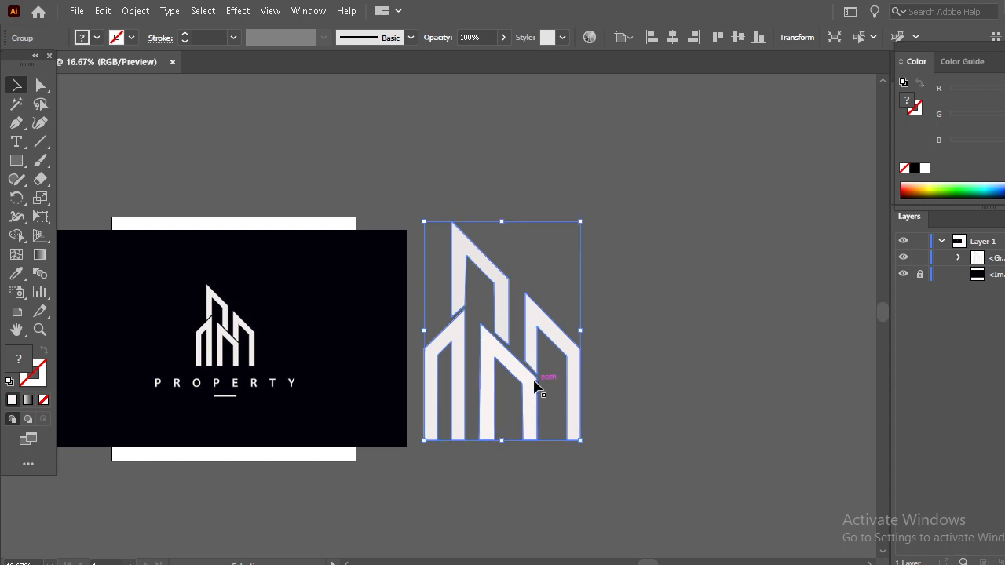
left_click_drag(533, 385, 640, 392)
left_click(638, 518)
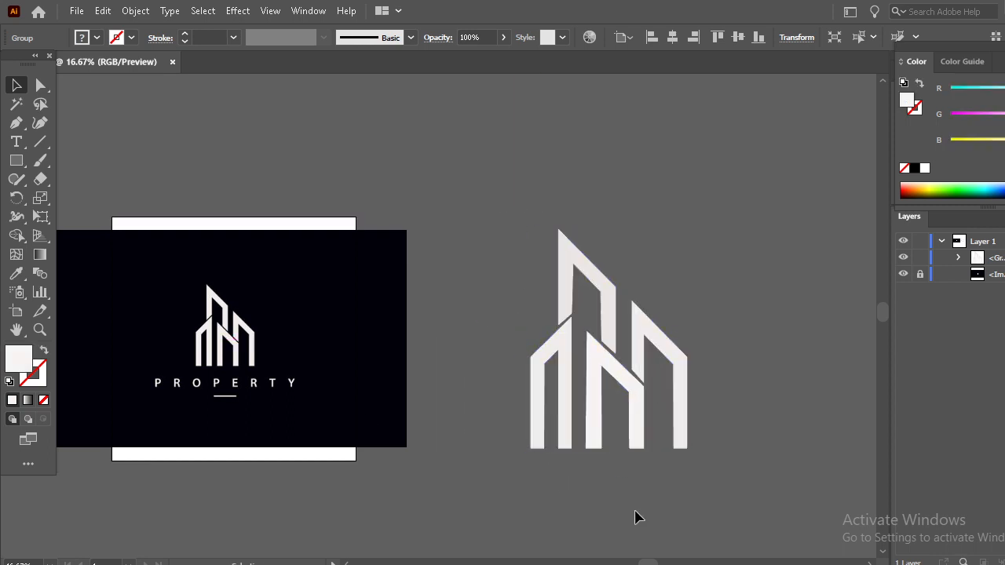
Draw a large background rectangle over the building group and fill it with the near-black sampled from the reference background
left_click(15, 161)
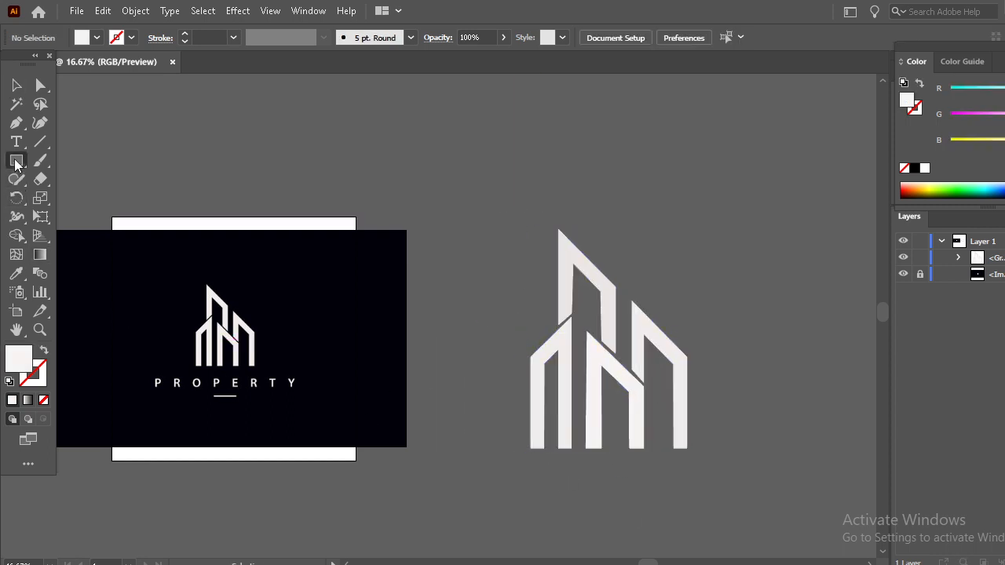
left_click_drag(444, 230, 817, 471)
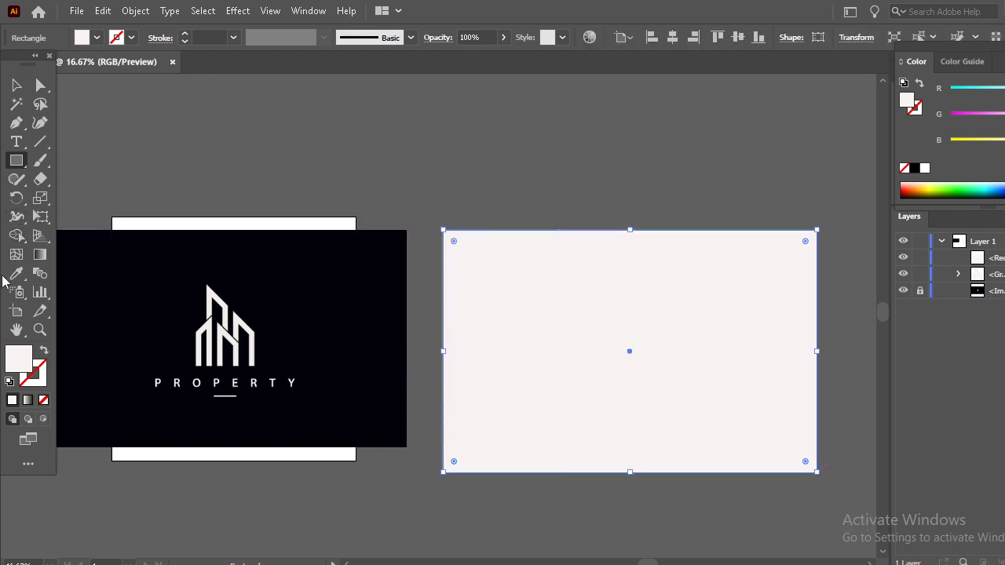
left_click(16, 275)
left_click(216, 262)
Reorder the layer contents so the dark rectangle sits behind the building group, and deselect it
left_click(26, 87)
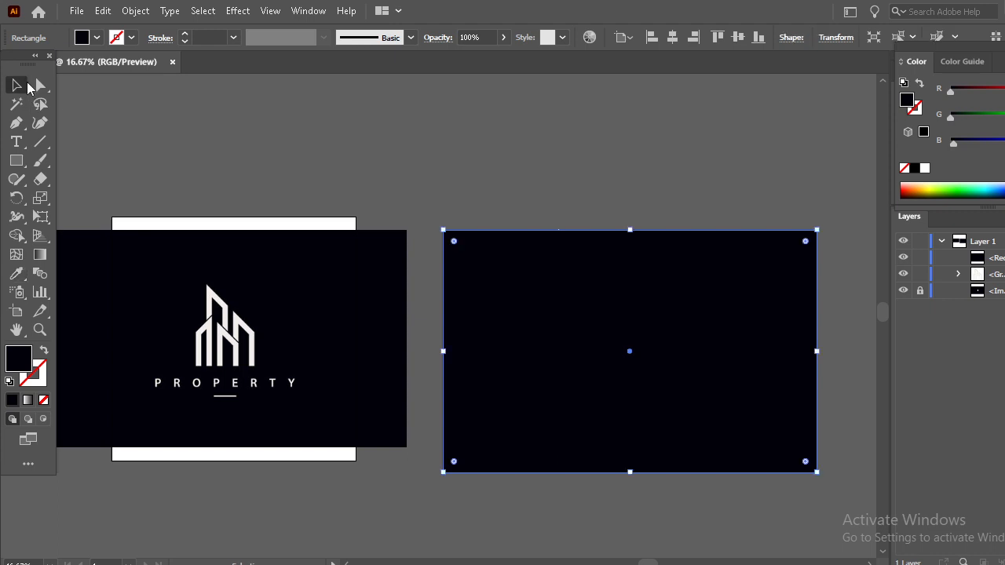
left_click_drag(950, 274, 971, 256)
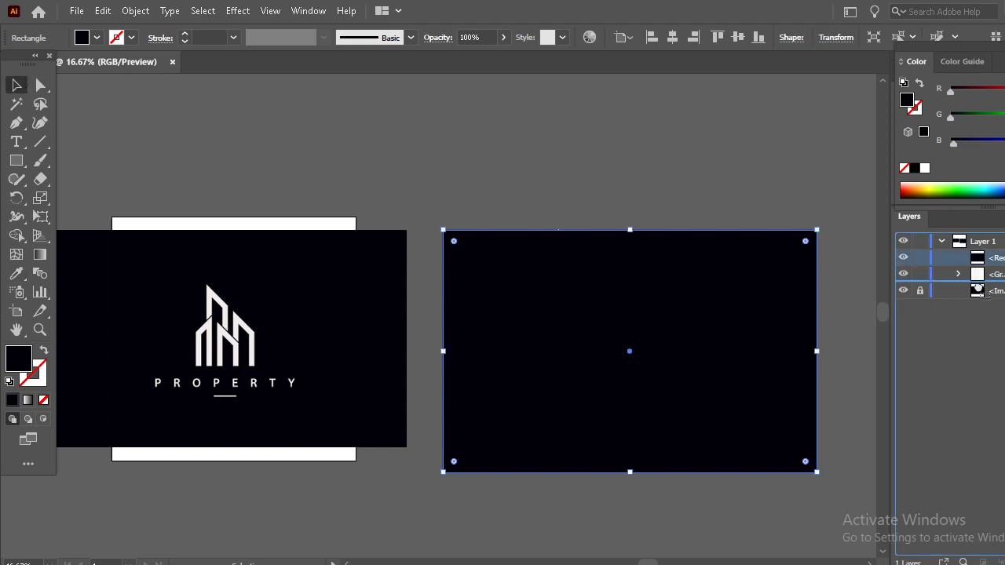
left_click(652, 197)
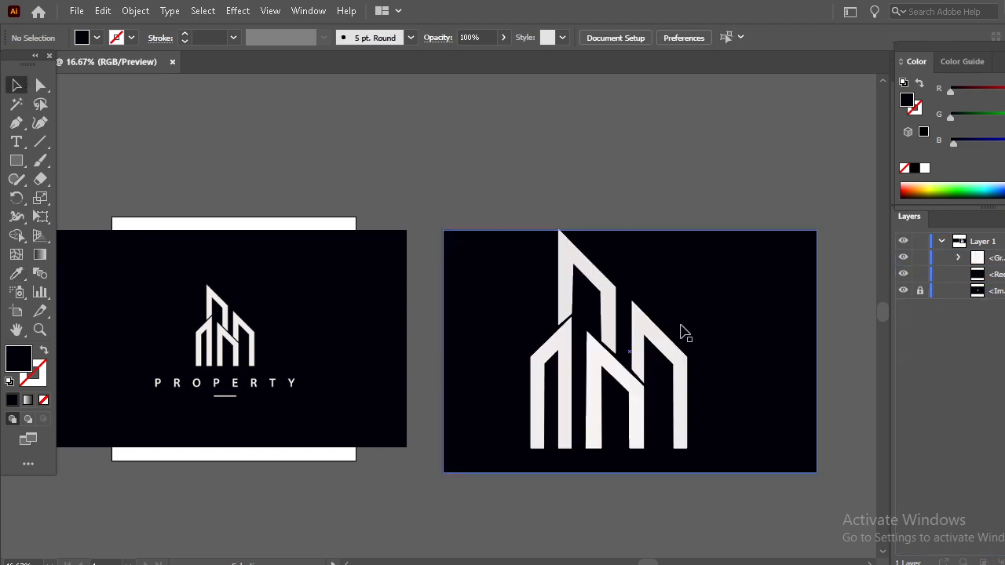
Scale the building group down proportionally and position it near the centre of the dark rectangle
left_click(666, 351)
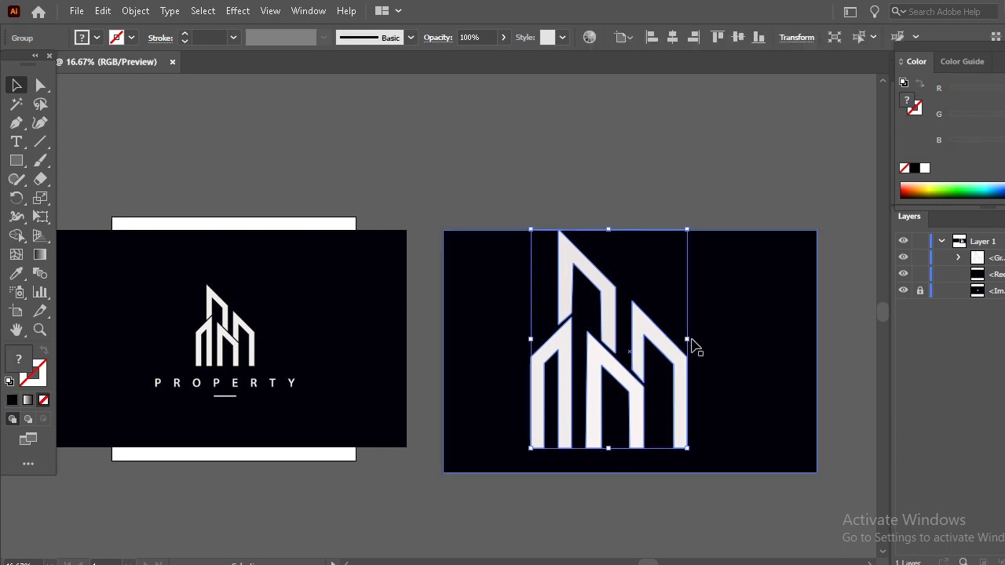
left_click_drag(690, 341, 672, 337)
left_click_drag(638, 373, 664, 385)
left_click(672, 492)
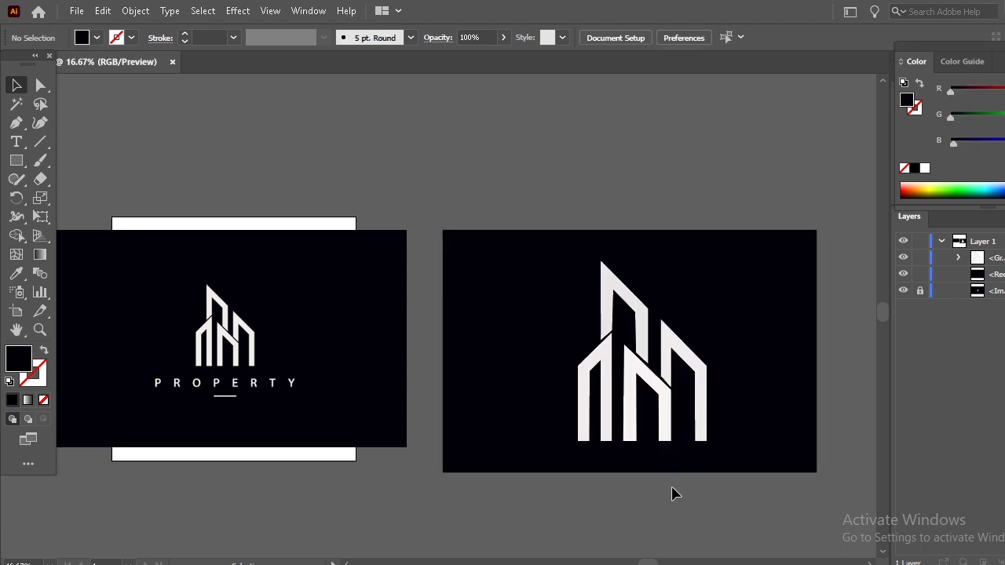